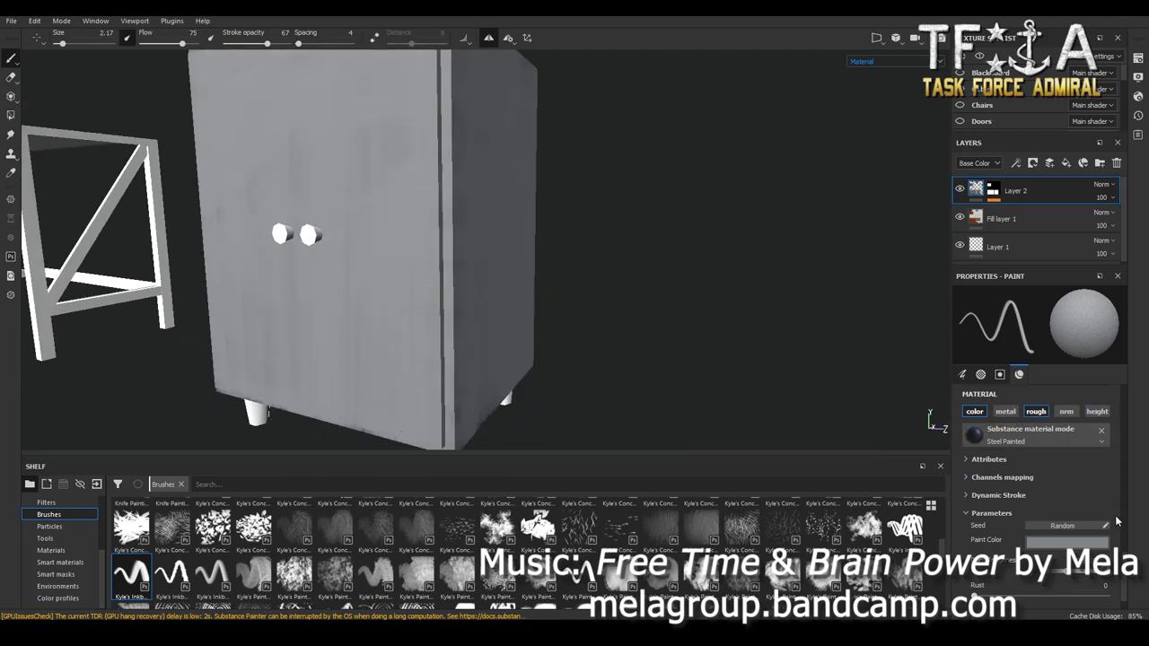
Set the paint color to a dark olive grey and brush faint grime over the cabinet front with a Kyle's brush
click(1068, 541)
click(1109, 453)
click(496, 526)
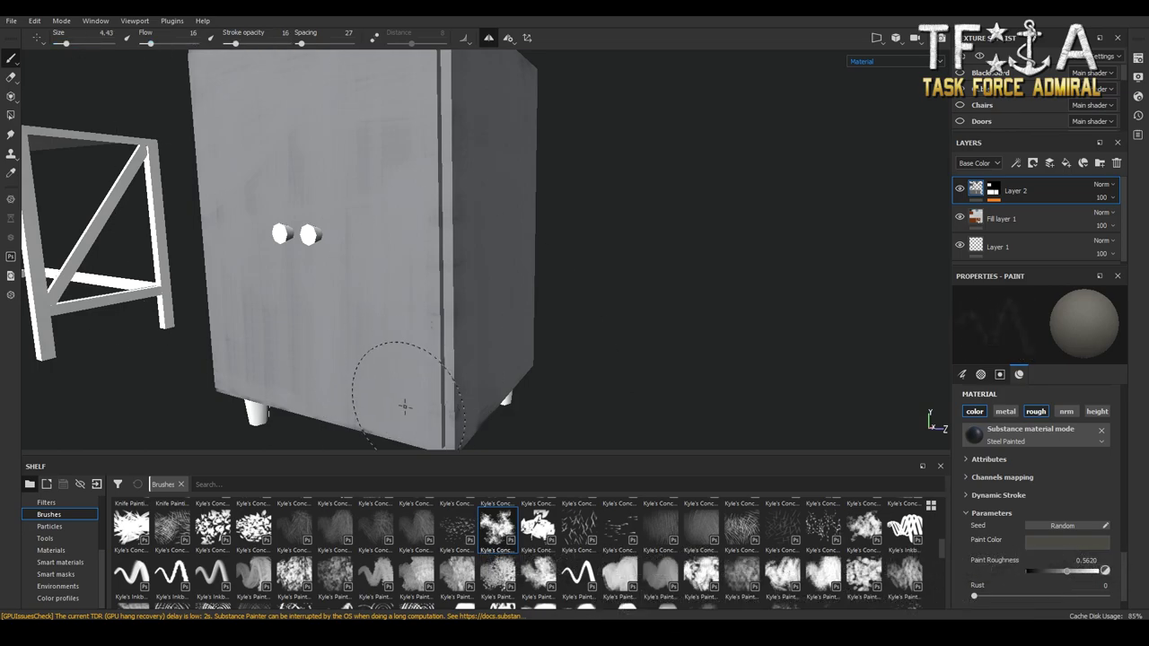
alt+drag(262, 350, 123, 83)
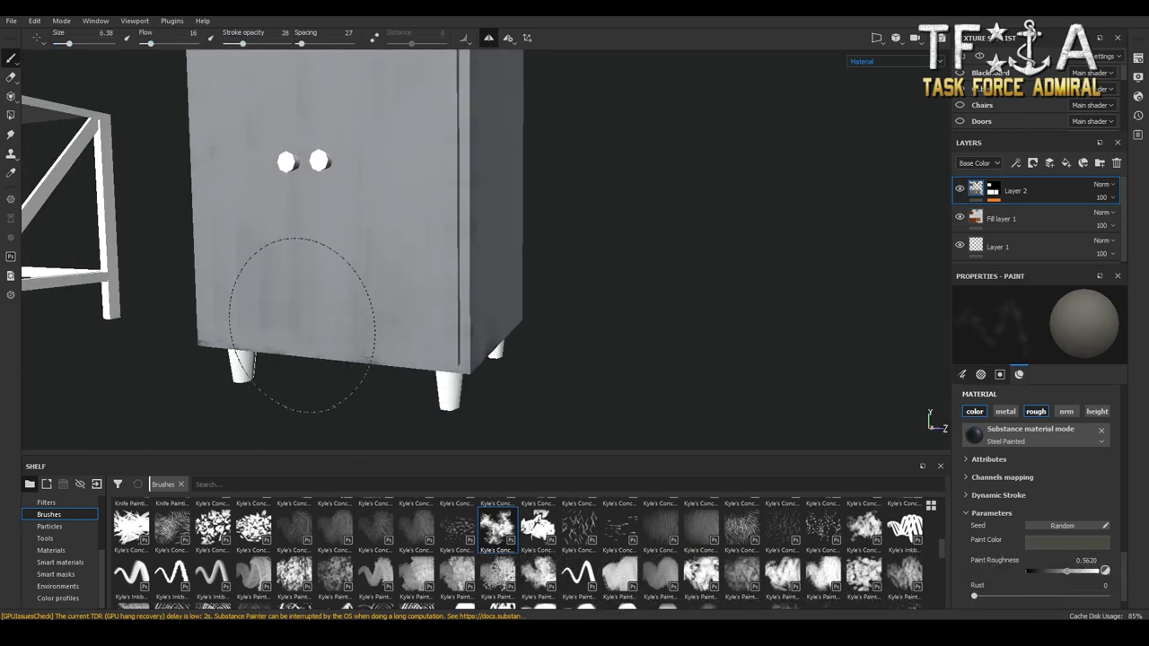
alt+right_drag(302, 325, 485, 316)
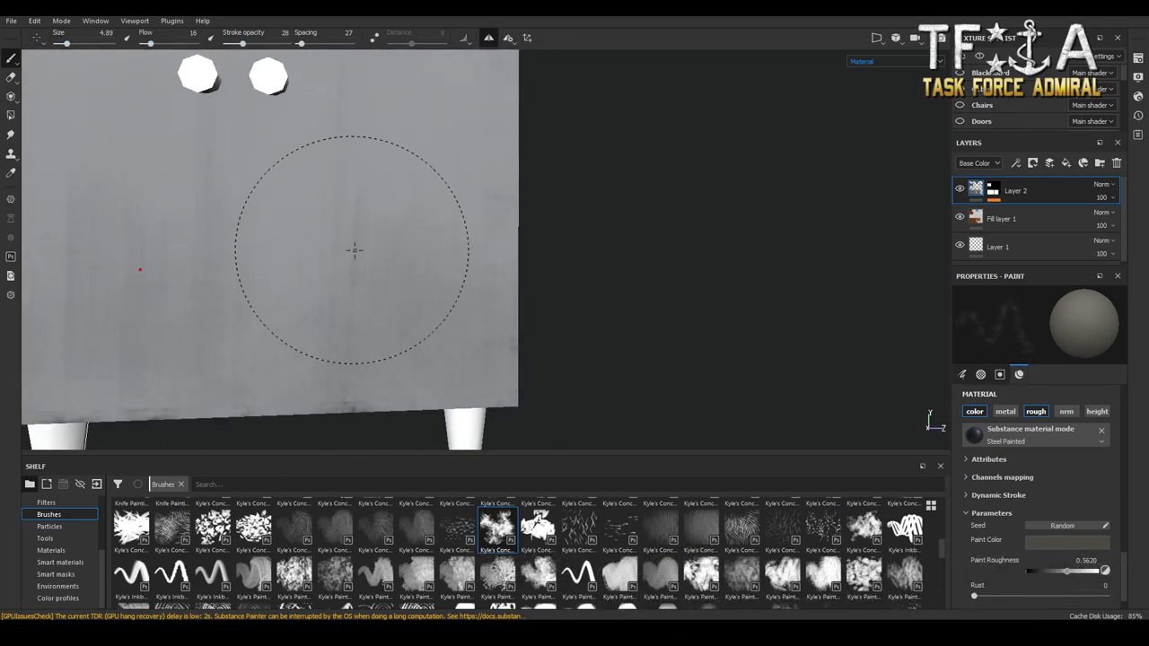
alt+drag(354, 250, 291, 289)
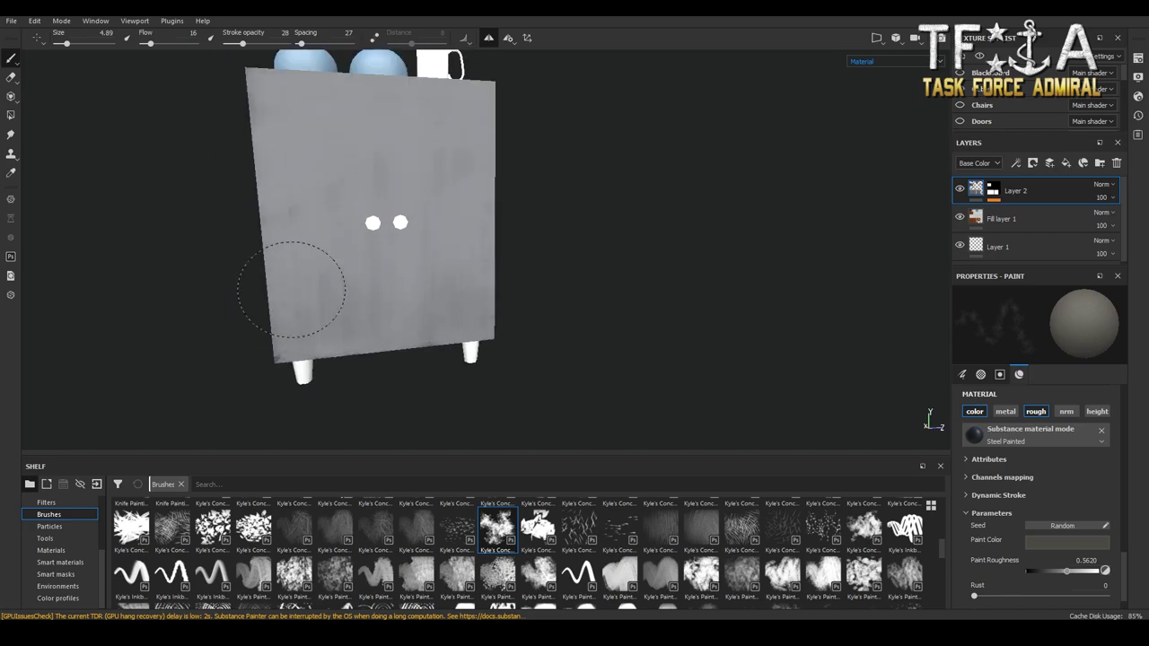
alt+drag(341, 350, 350, 291)
mouse_move(351, 292)
shift+right_down()
mouse_move(377, 289)
mouse_move(349, 289)
shift+right_up()
scroll(196, 257, up, 3)
scroll(302, 314, down, 5)
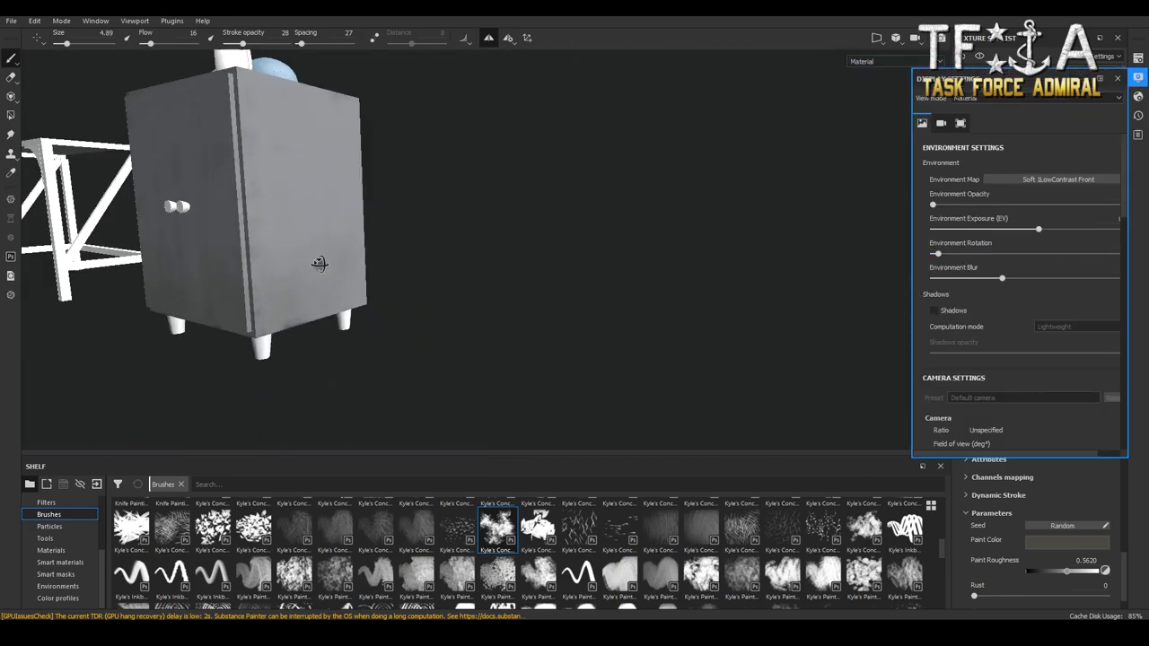
Paint faint wear patches on the cabinet's side panel with light grey Steel Painted material at 0.3059 paint roughness
alt+drag(302, 314, 270, 269)
alt+drag(925, 130, 880, 135)
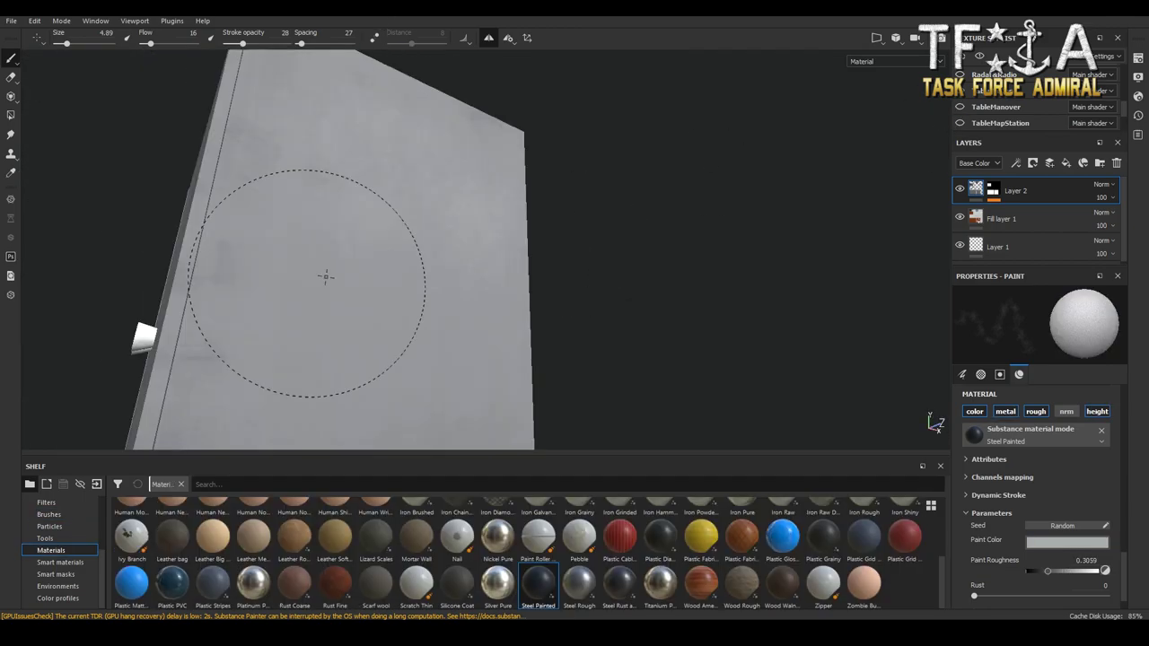
scroll(218, 359, down, 5)
alt+drag(487, 243, 853, 189)
scroll(425, 285, up, 5)
scroll(334, 192, down, 4)
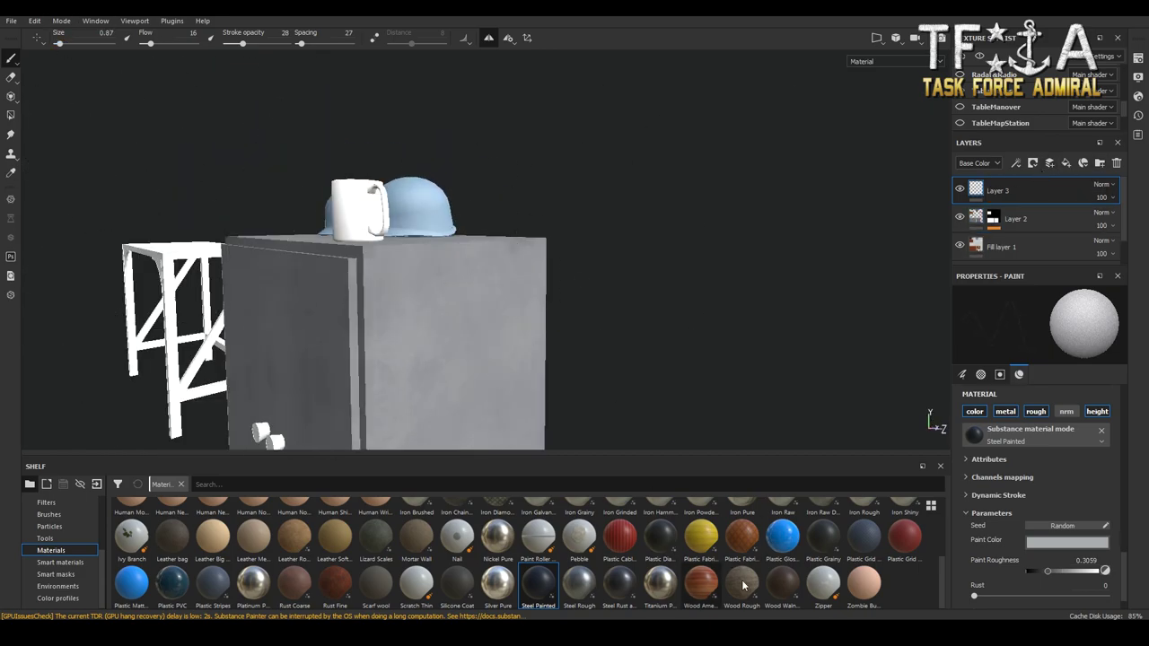
Load the Wood Walnut material for painting on Layer 3, with a dark reddish-brown color and 7 ring steps
click(782, 583)
click(1058, 512)
mouse_move(1015, 441)
mouse_down()
mouse_move(1011, 451)
mouse_move(1046, 457)
mouse_up()
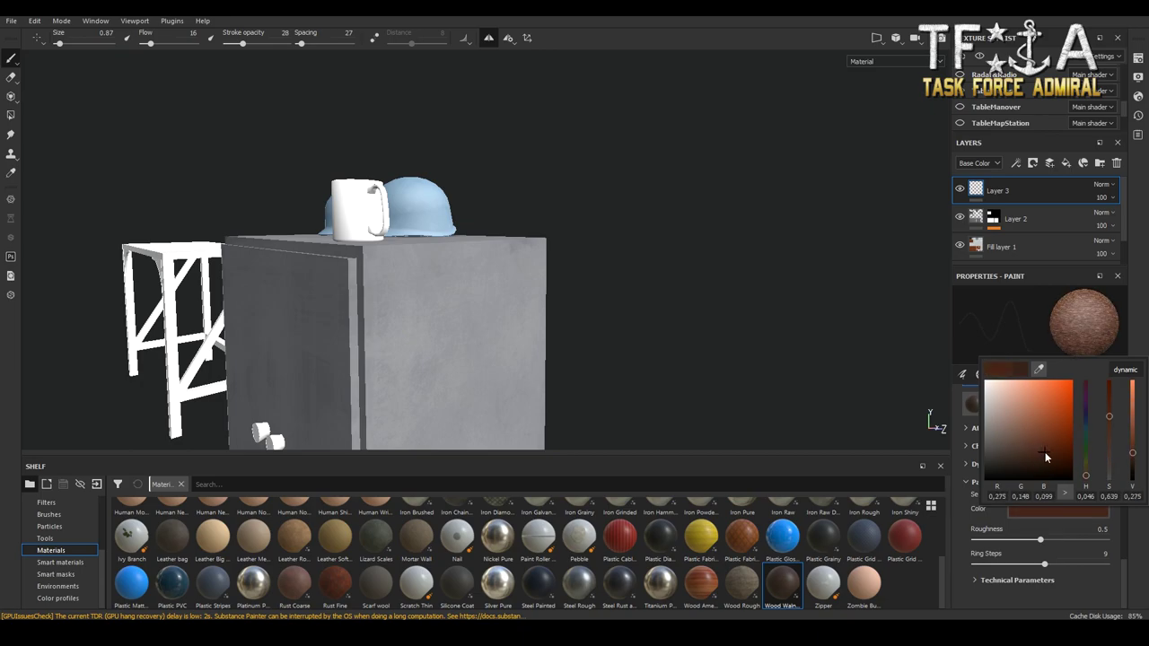
click(1005, 580)
scroll(1042, 539, down, 3)
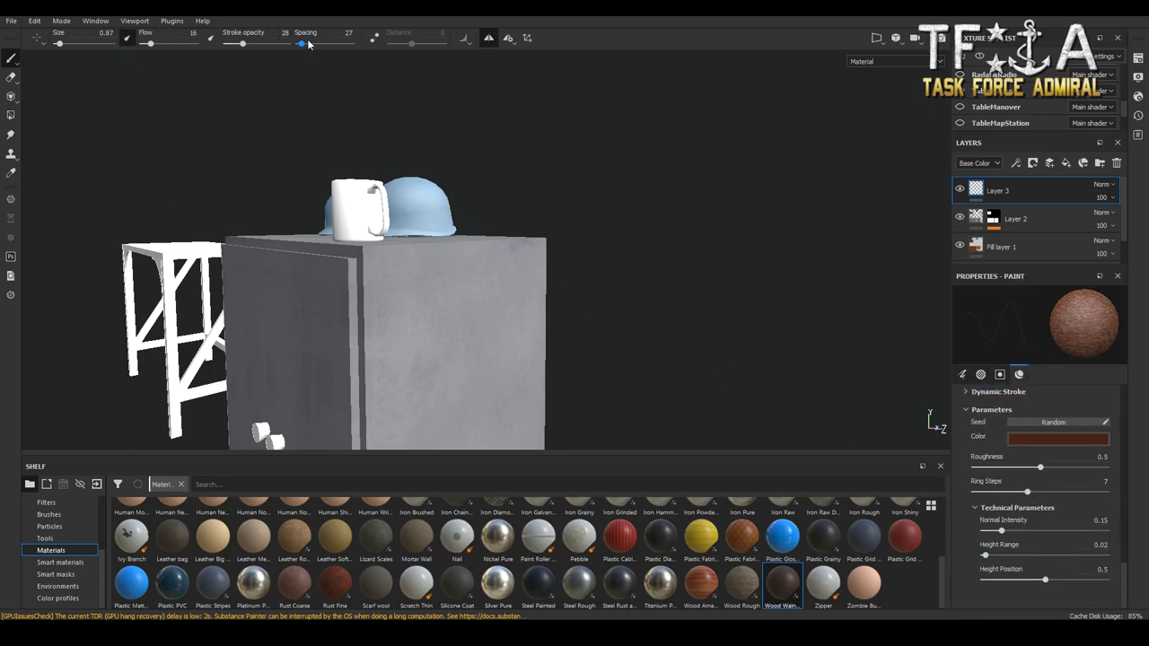
Try painting the walnut material around the cabinet top with the Basic Hard brush at size 10
click(50, 515)
click(497, 519)
click(395, 247)
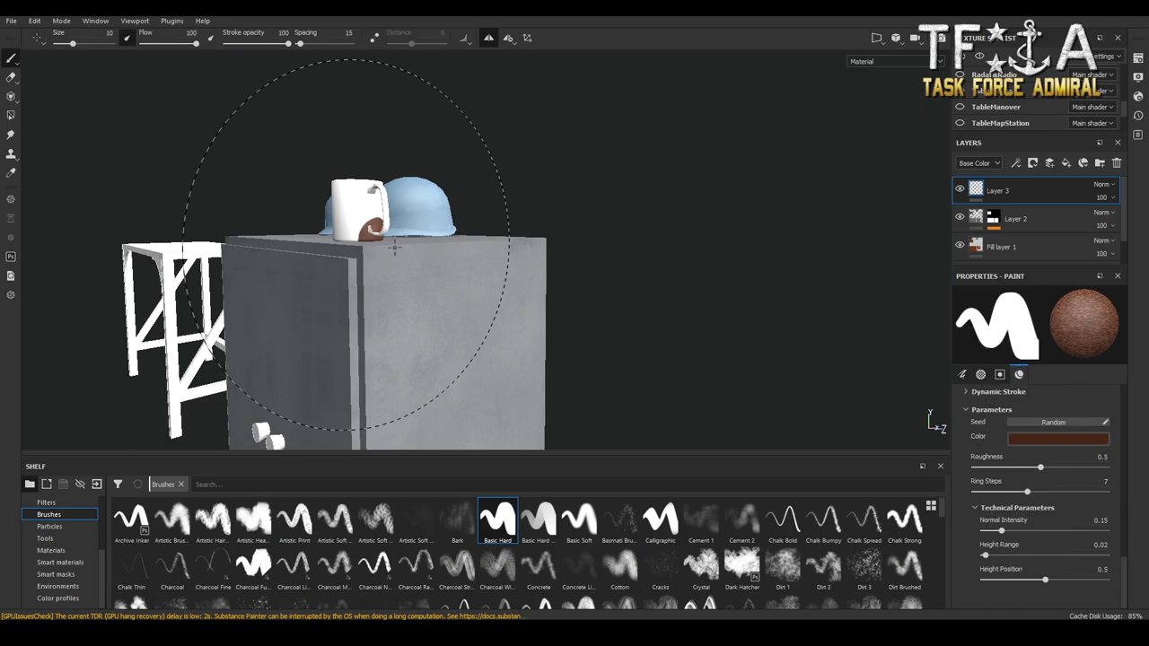
Set the base color of the helmets' fill layer to a dark teal green
key(F2)
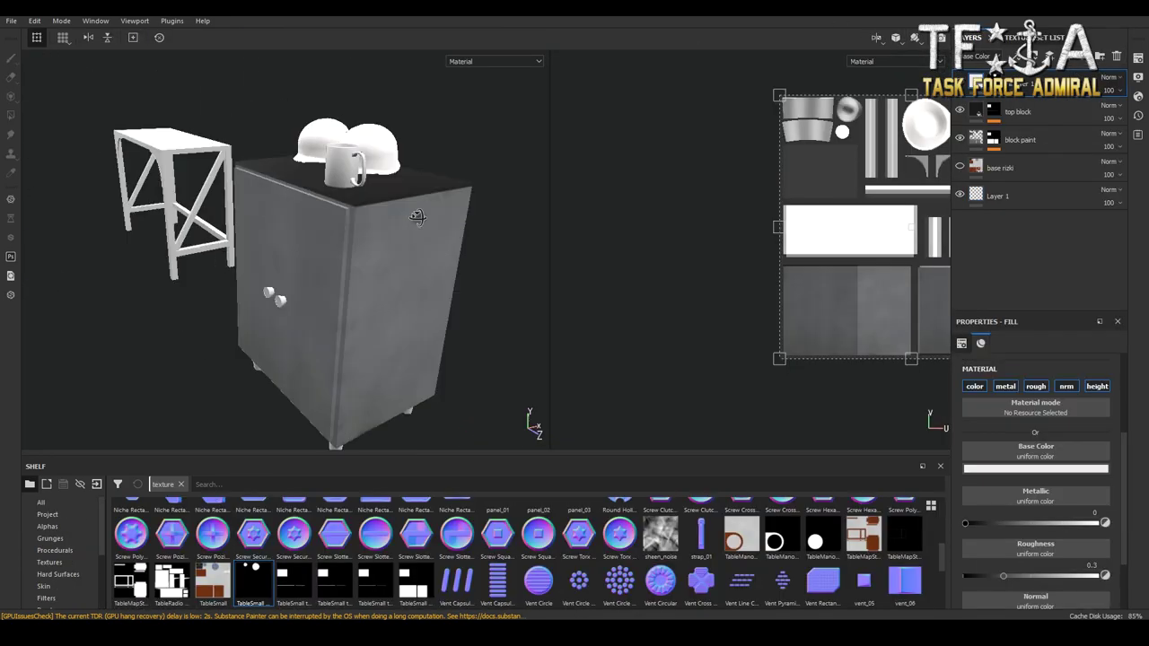
scroll(261, 392, up, 5)
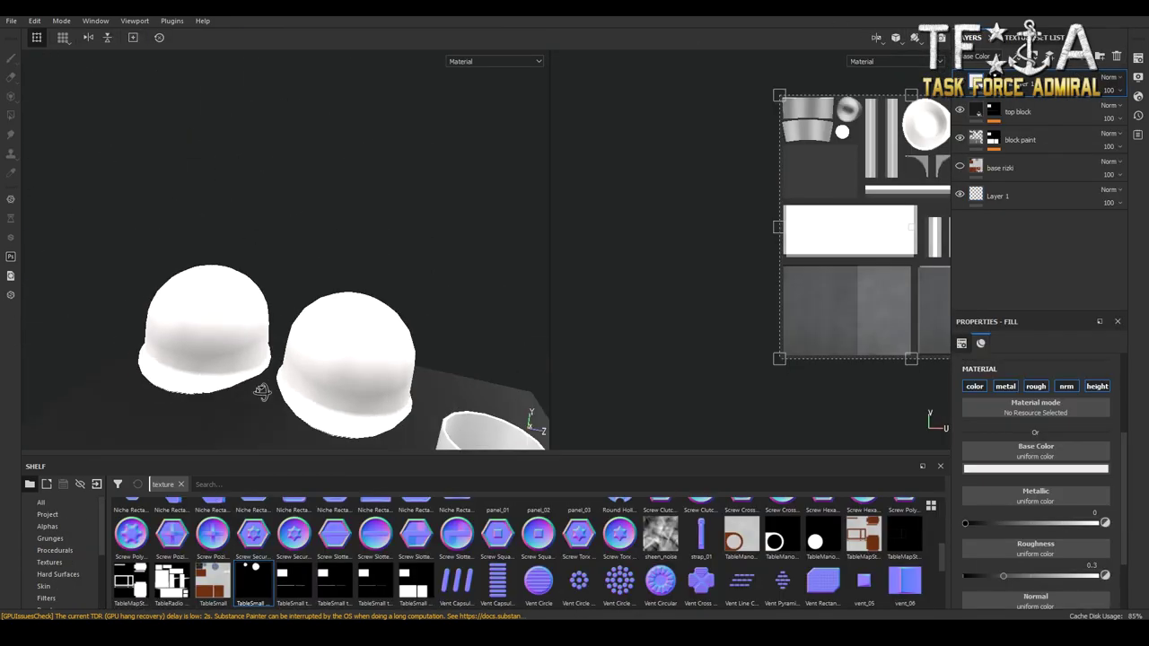
alt+drag(262, 392, 305, 392)
click(1035, 468)
click(1014, 538)
drag(1109, 495, 1110, 543)
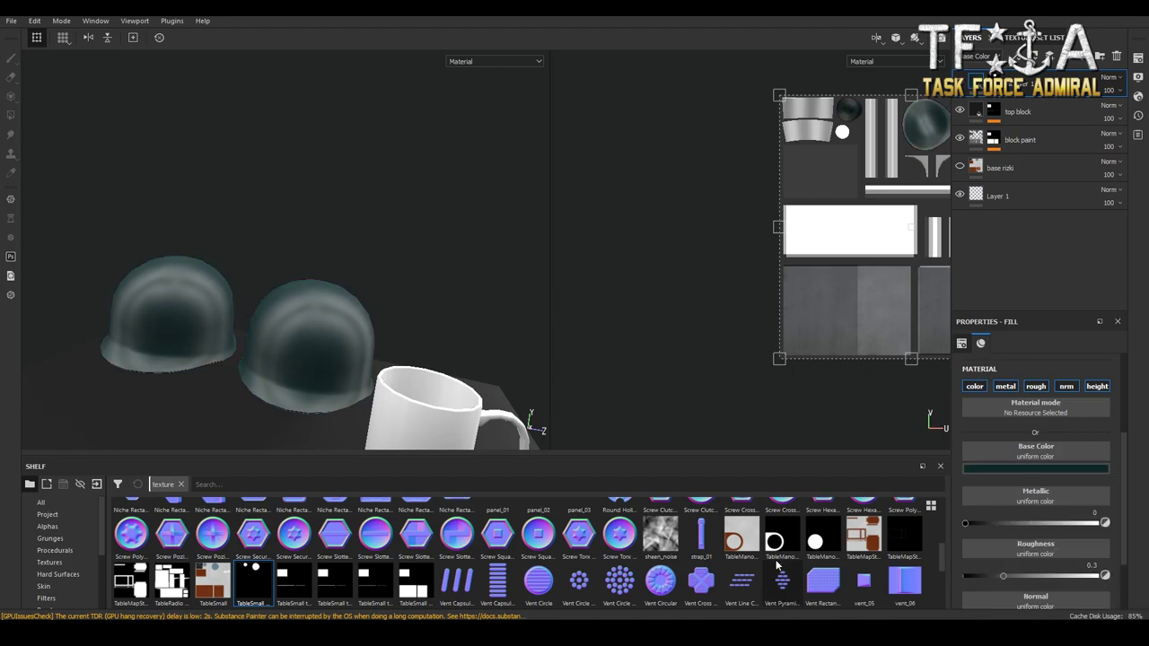
Assign the Steel Painted material to the helmet fill layer with dark teal paint and 0.4793 paint roughness
scroll(69, 553, down, 2)
click(51, 574)
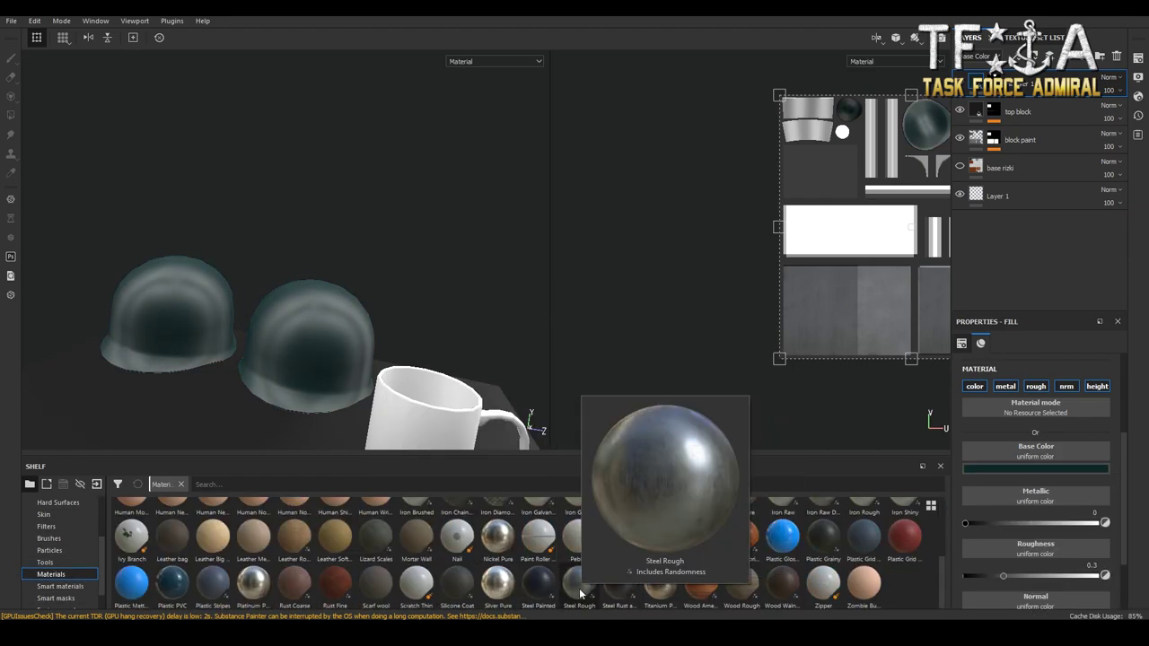
drag(539, 584, 1037, 407)
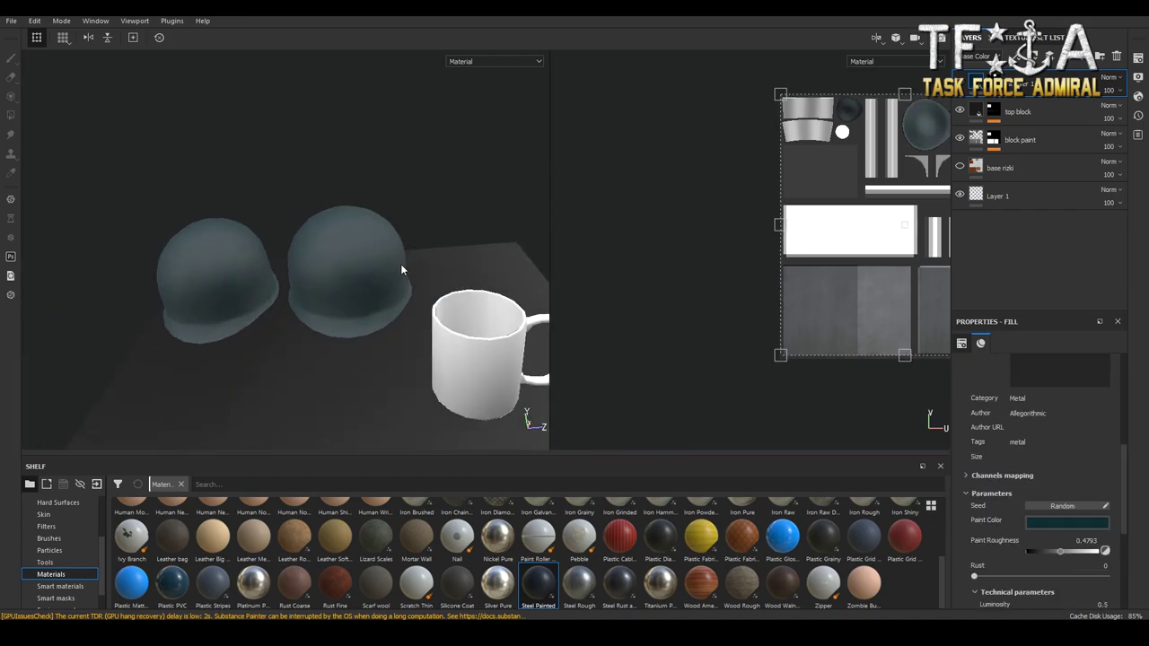
Mask the new paint layer above the helmet base with the helmets' TableSmall mask texture
scroll(400, 264, up, 2)
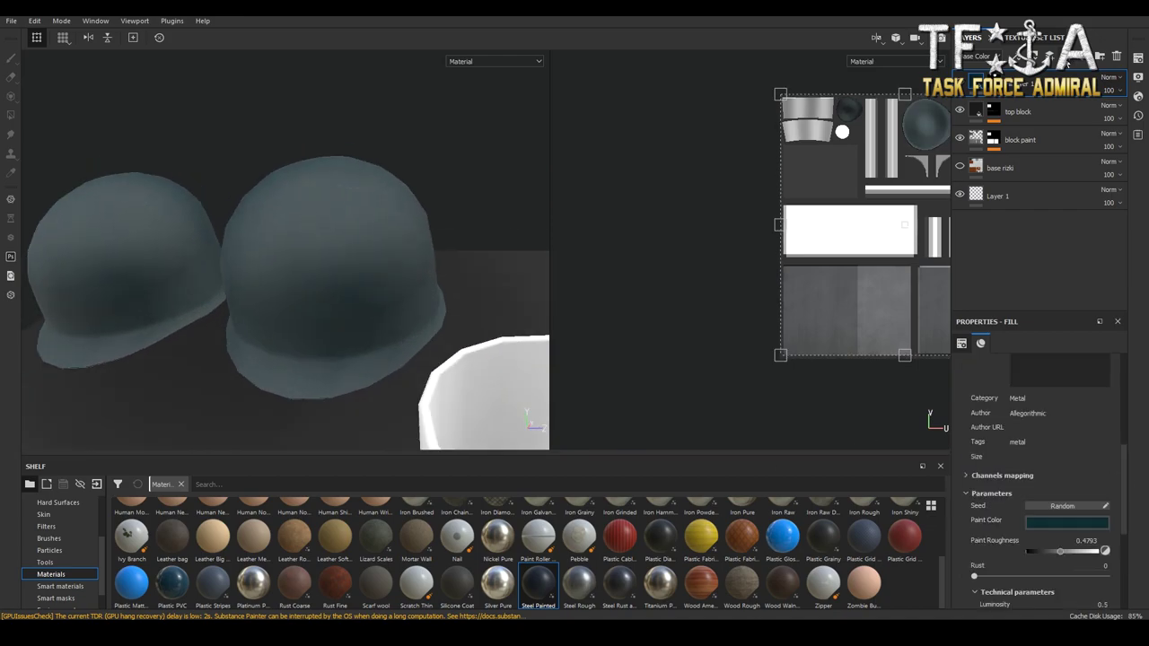
key(2)
click(1074, 180)
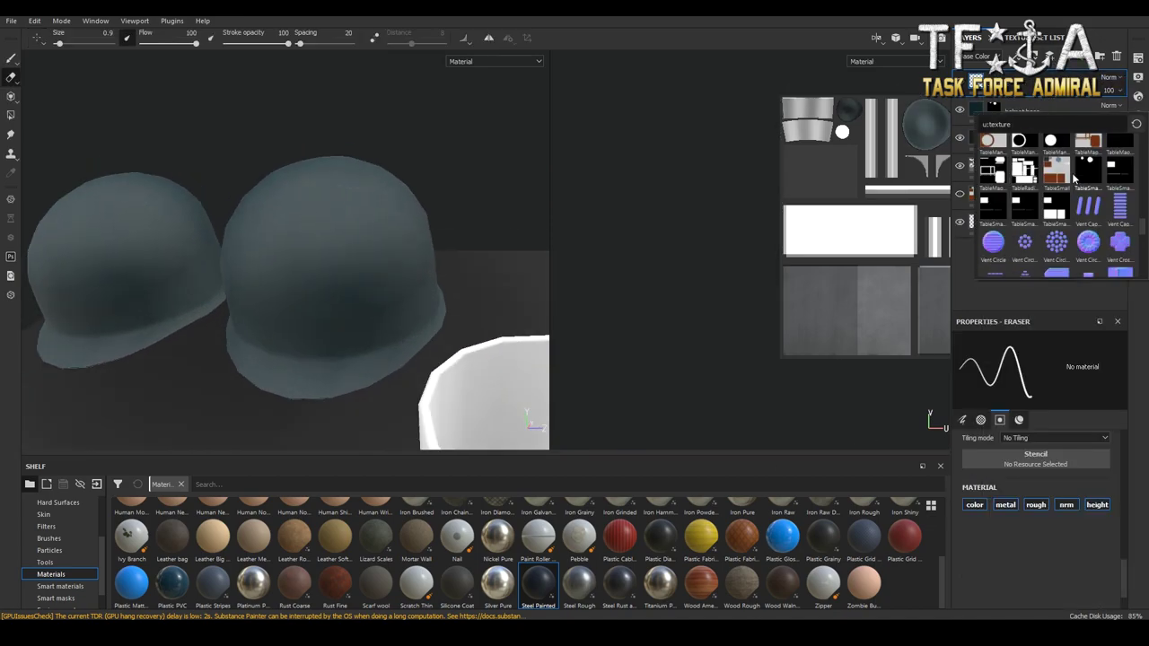
Look through the grunges and alphas for a surface pattern and choose the Dirt 3 brush
click(50, 539)
scroll(58, 552, up, 3)
click(56, 539)
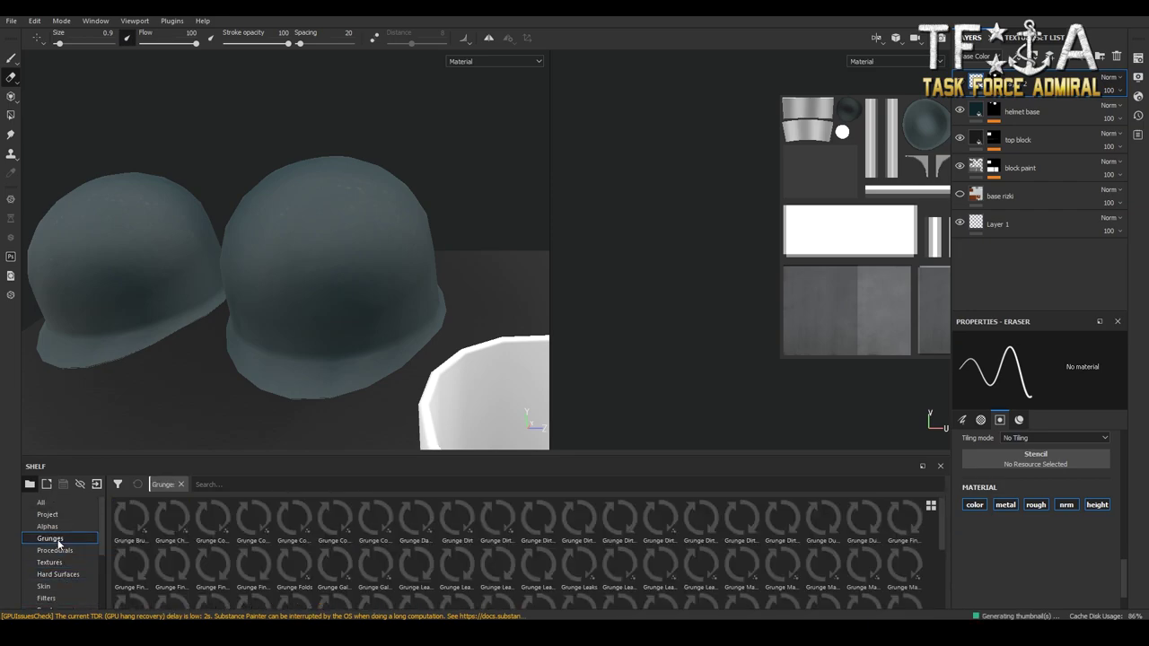
key(Up)
scroll(575, 557, down, 10)
mouse_move(464, 548)
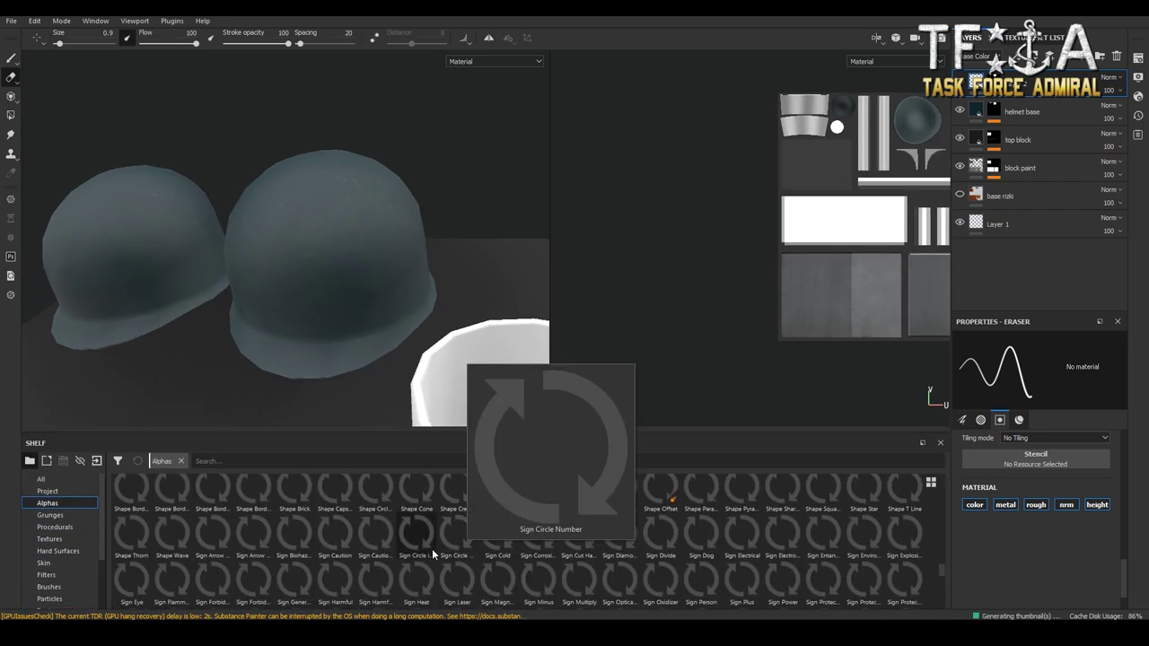
click(48, 587)
click(865, 542)
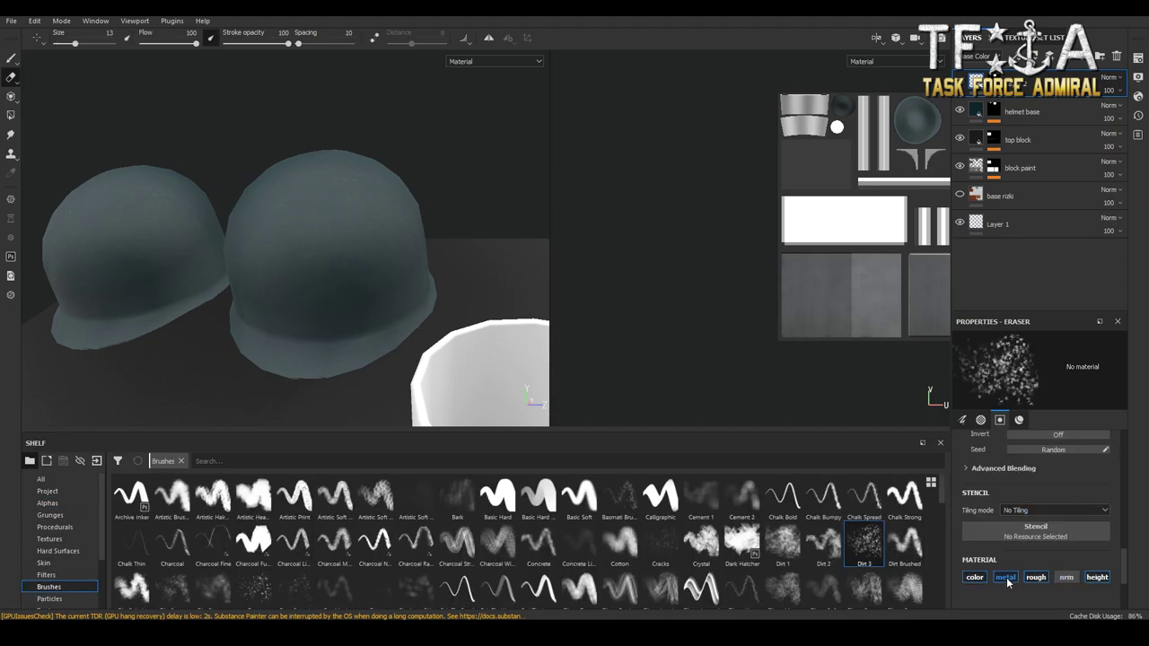
Paint subtle height-only dents on the helmet using -0.0177 height, flow 47 and stroke opacity 61, checking them under the environment lighting
key(p)
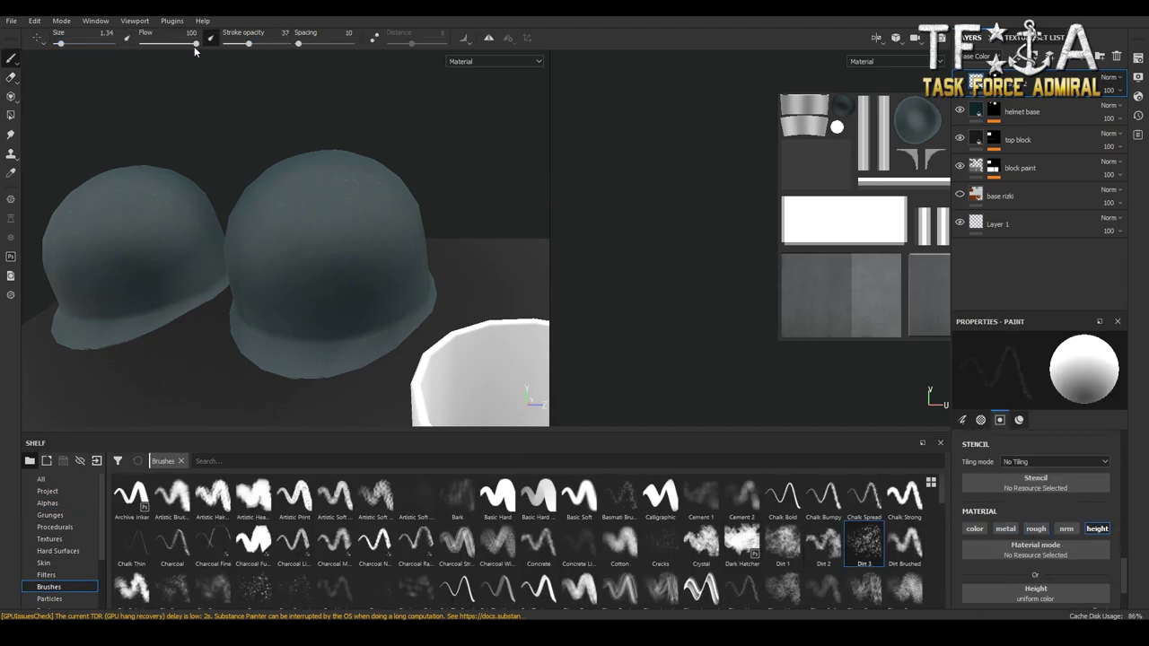
mouse_move(314, 273)
alt+mouse_down()
mouse_move(347, 225)
mouse_move(406, 224)
mouse_move(339, 289)
alt+mouse_up()
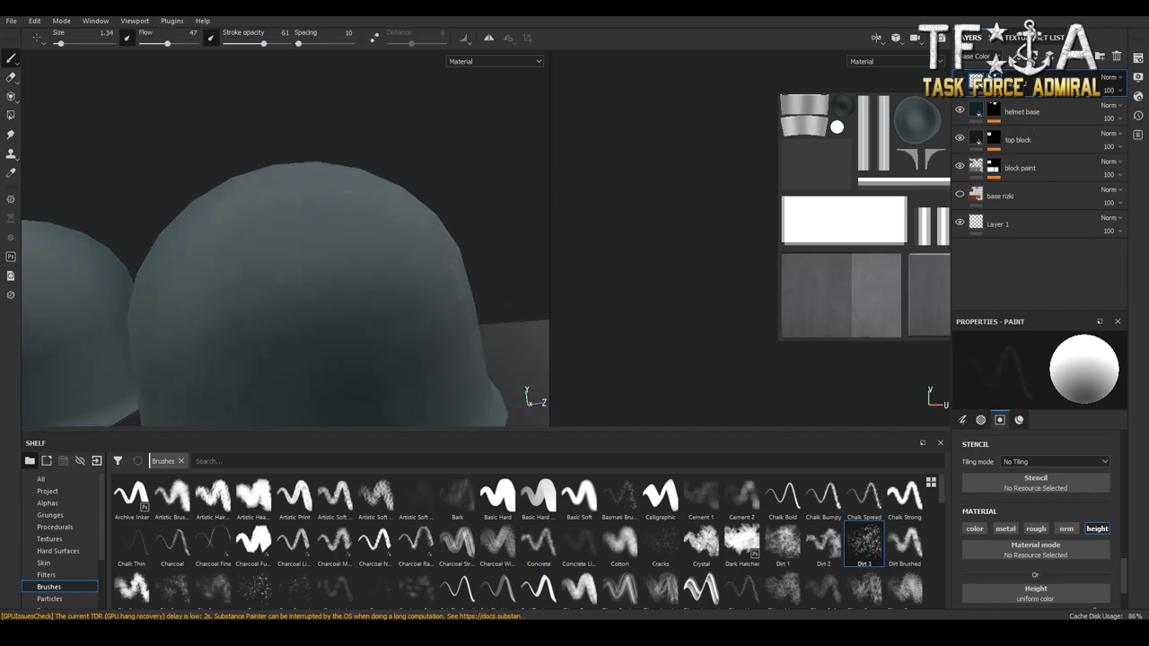
alt+drag(348, 350, 422, 350)
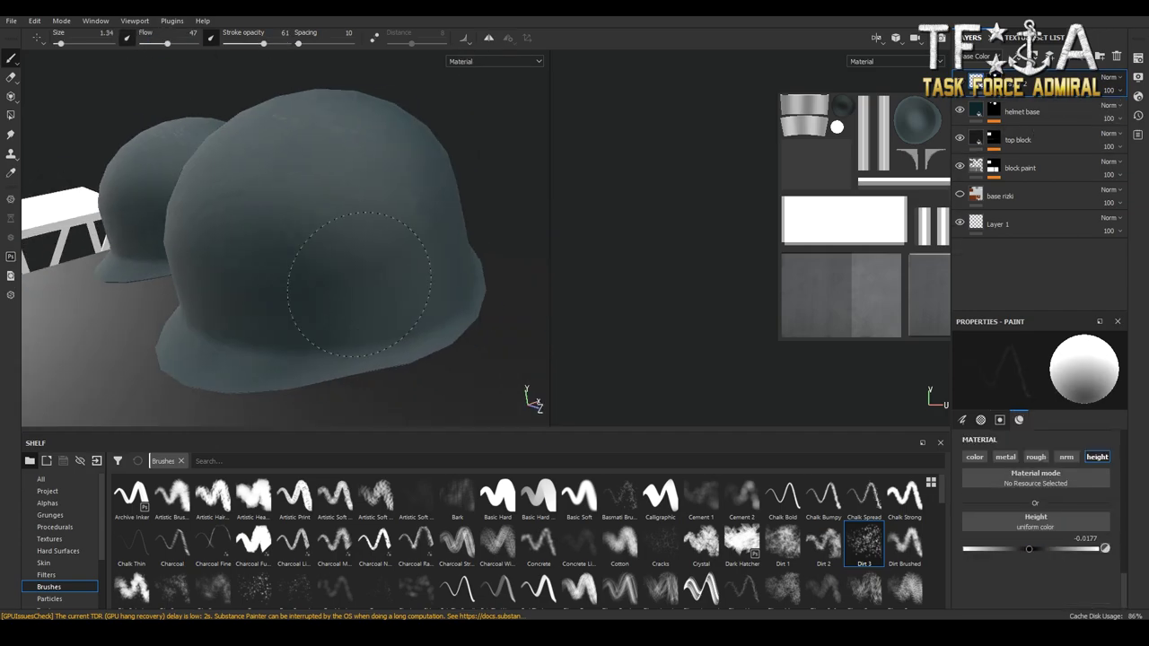
click(1137, 77)
mouse_move(431, 269)
alt+mouse_down()
mouse_move(457, 242)
mouse_move(312, 223)
mouse_move(286, 204)
alt+mouse_up()
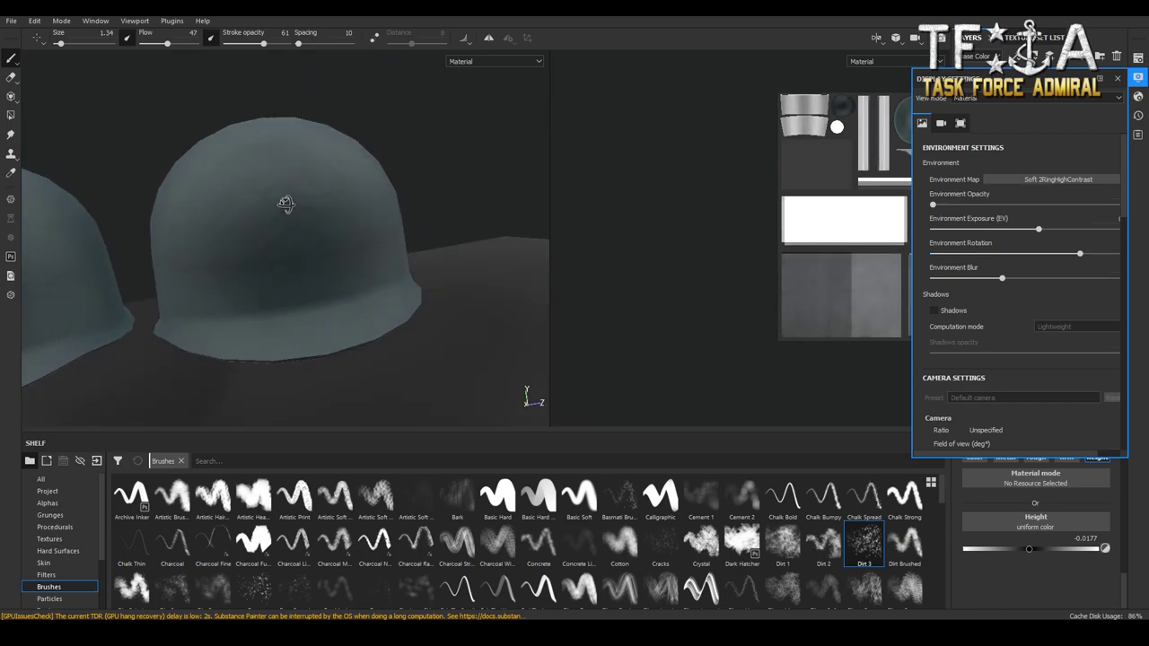
click(1138, 77)
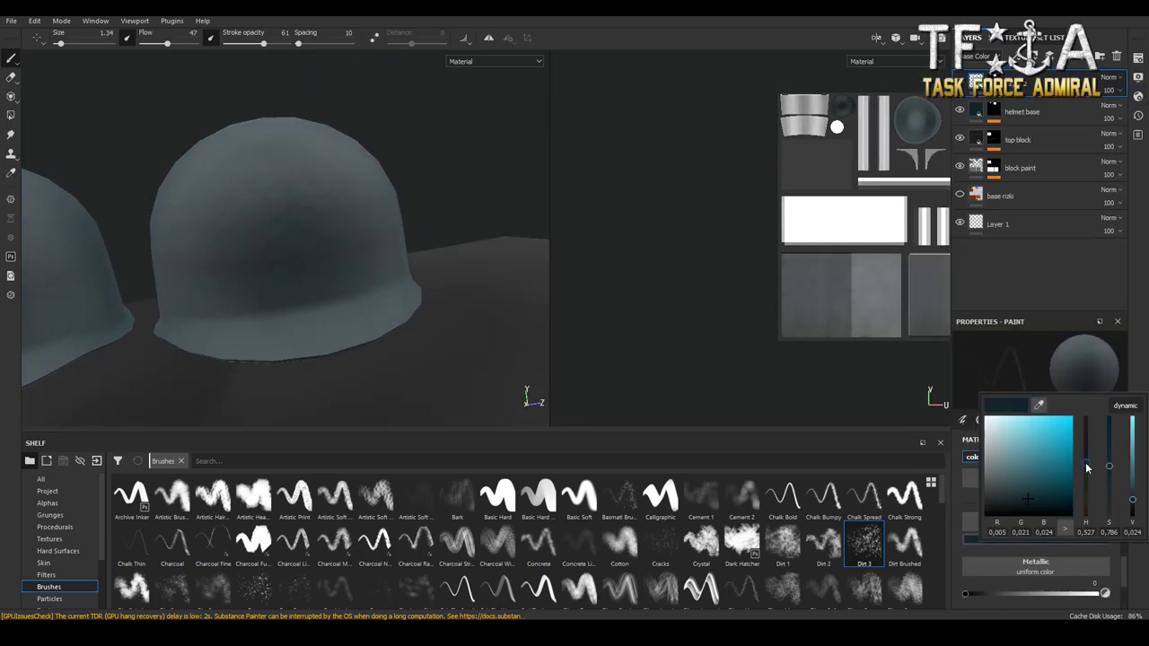
Paint dark teal color variation on the helmet with Dirt 3, comparing the base color channel with the full material
alt+drag(320, 234, 233, 219)
key(c)
key(m)
scroll(233, 219, down, 5)
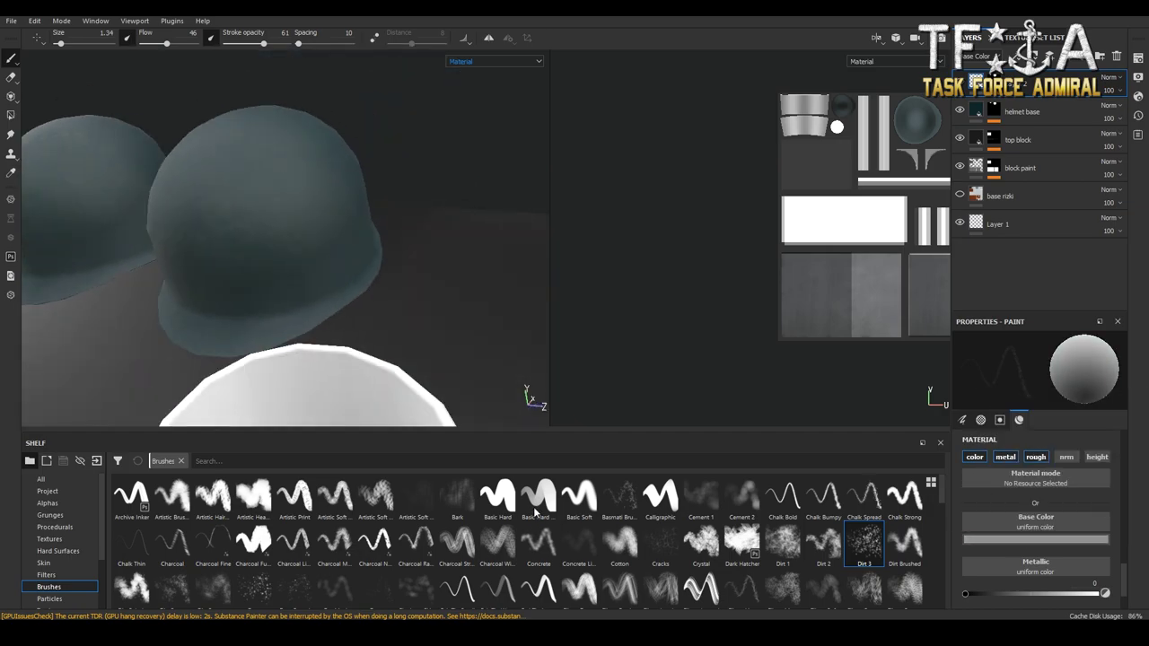
Paint light grey chips along the helmet brim with the Basic Hard brush at size 0.1, flow 24 and -0.0973 height
click(498, 495)
scroll(1030, 574, down, 2)
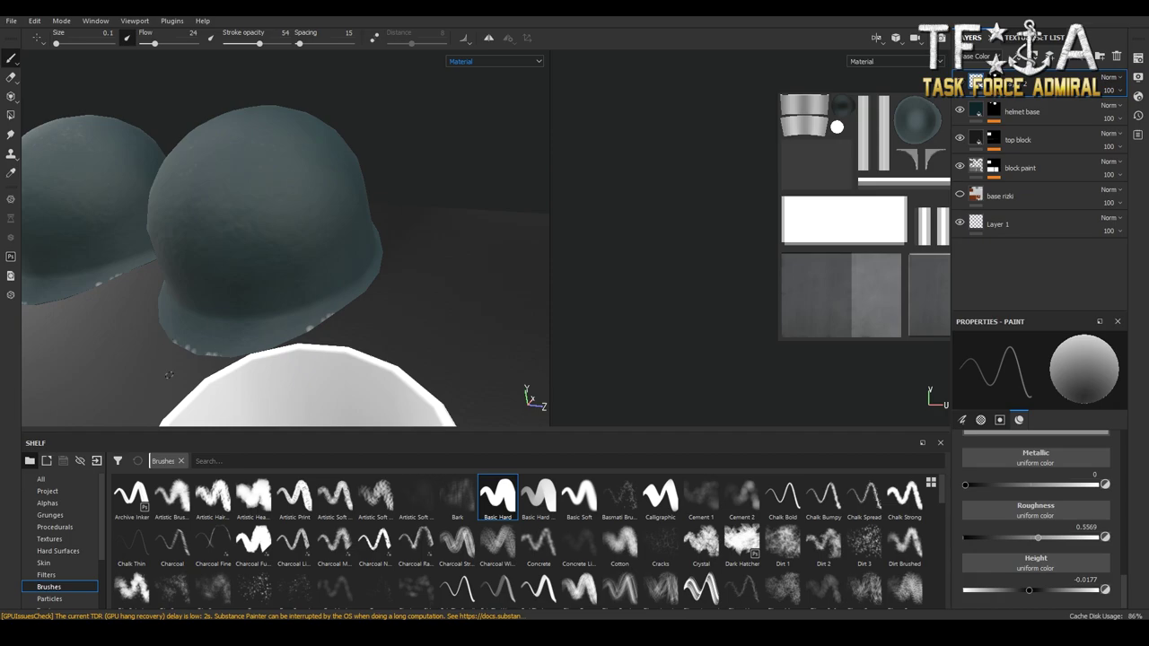
alt+drag(168, 374, 443, 311)
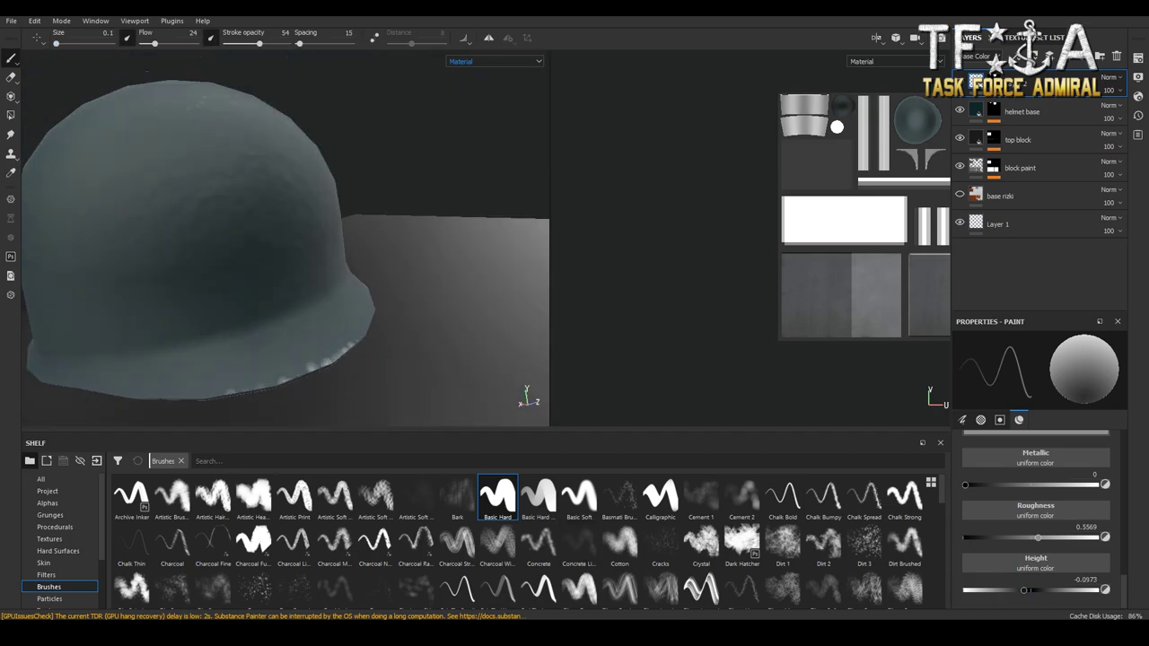
Erase parts of the chipped paint along the helmet brim with a size 0.1 eraser to thin it out
key(e)
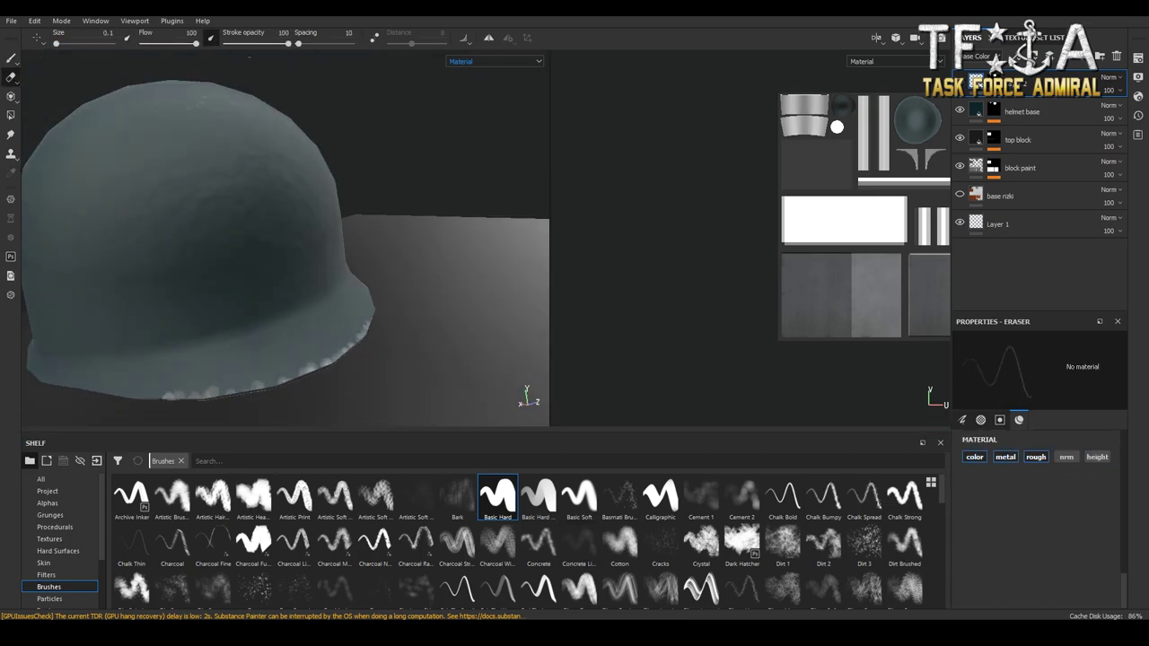
alt+drag(219, 387, 283, 362)
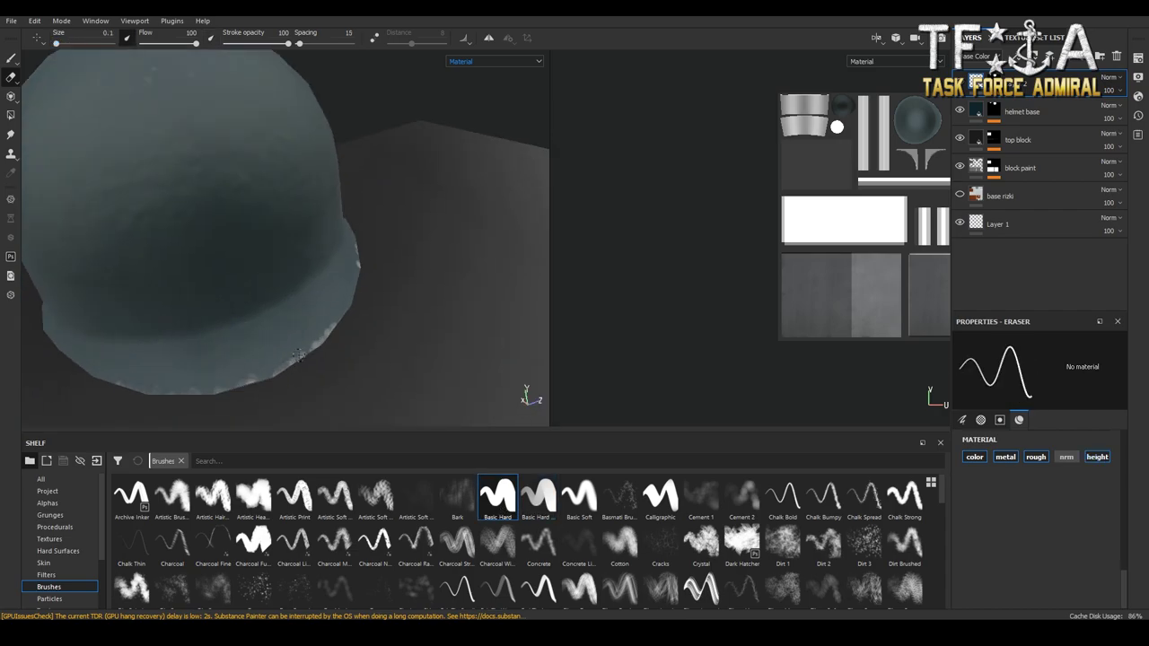
scroll(357, 256, down, 5)
alt+drag(360, 248, 336, 243)
Paint with a dark base color at 0.8196 metallic on the helmet and clean up the strokes with the eraser
key(p)
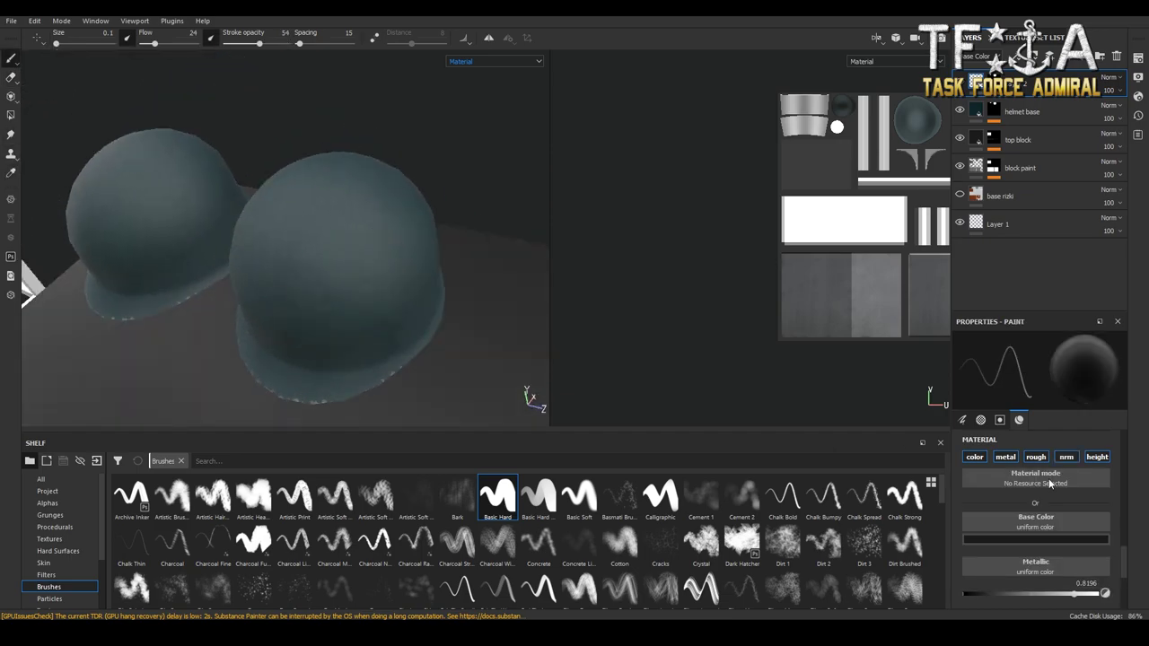
key(e)
scroll(320, 237, up, 3)
Paint color-only olive dirt on the helmet with Dirt 1 at size 0.28, flow 25 and stroke opacity 18, checking the base color
key(p)
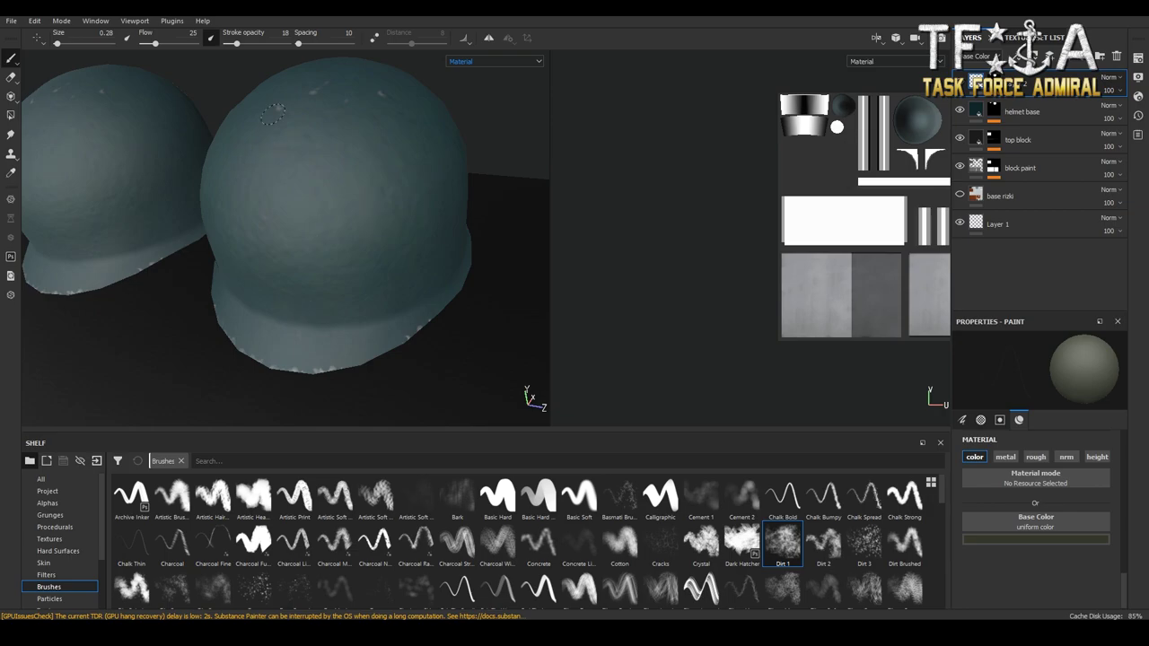
scroll(467, 207, up, 4)
click(494, 61)
click(472, 74)
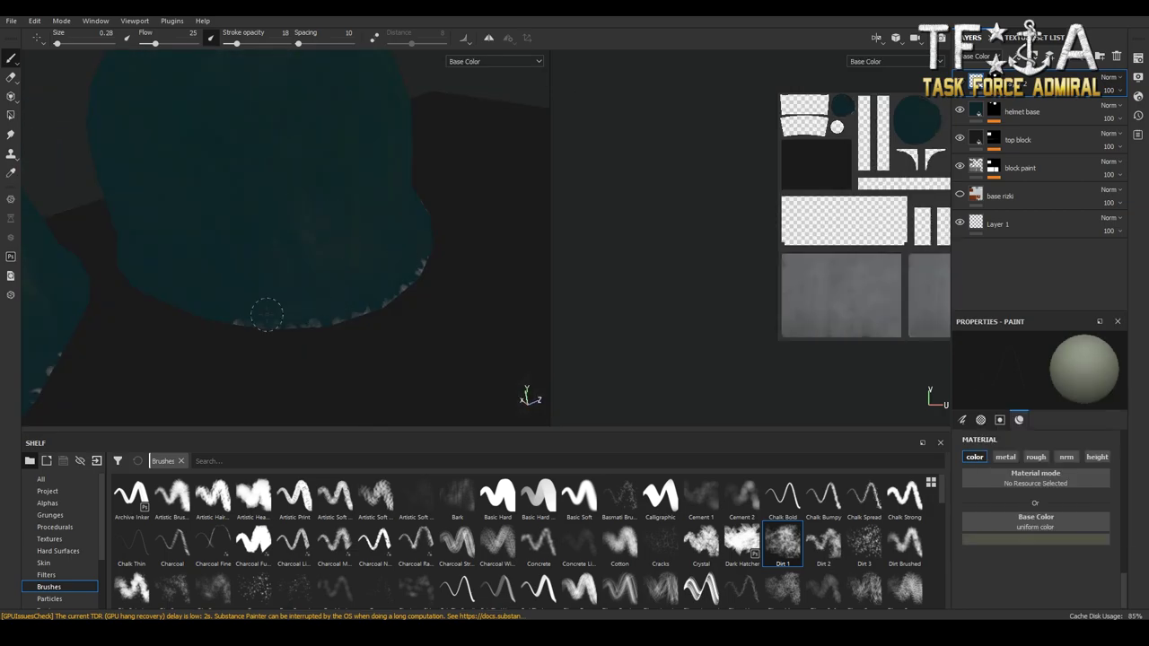
key(m)
scroll(267, 315, down, 3)
alt+drag(267, 314, 275, 325)
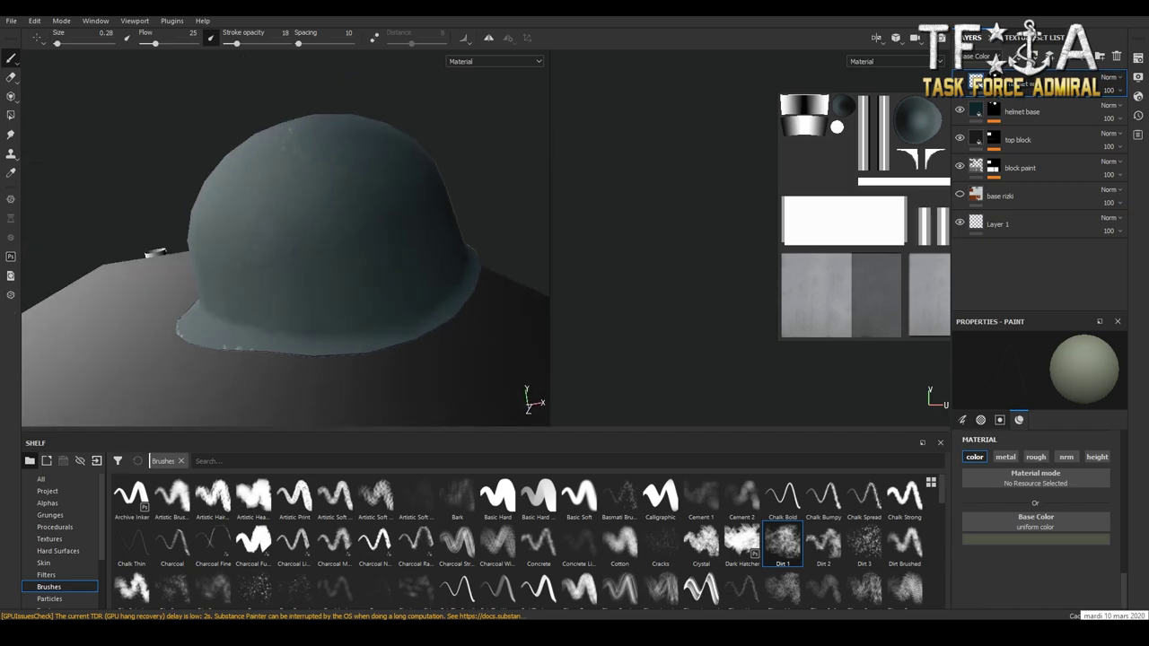
Duplicate the helmet weathering layer
key(ctrl+d)
alt+drag(240, 284, 313, 215)
scroll(313, 216, down, 2)
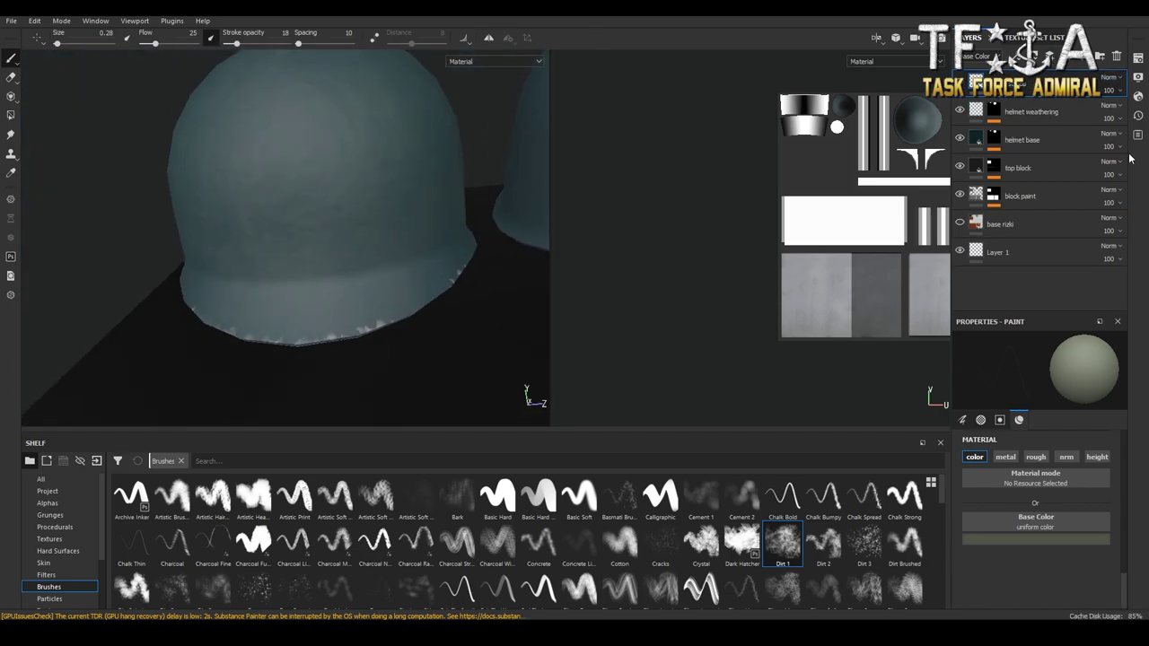
Paint a brown raised strap around the helmet above the brim with Basic Hard at size 0.1, metallic 0.3805, roughness 0.8451 and height 1
click(1037, 543)
drag(1122, 485, 1122, 413)
drag(1104, 594, 1075, 597)
click(1006, 457)
click(500, 499)
drag(307, 302, 443, 282)
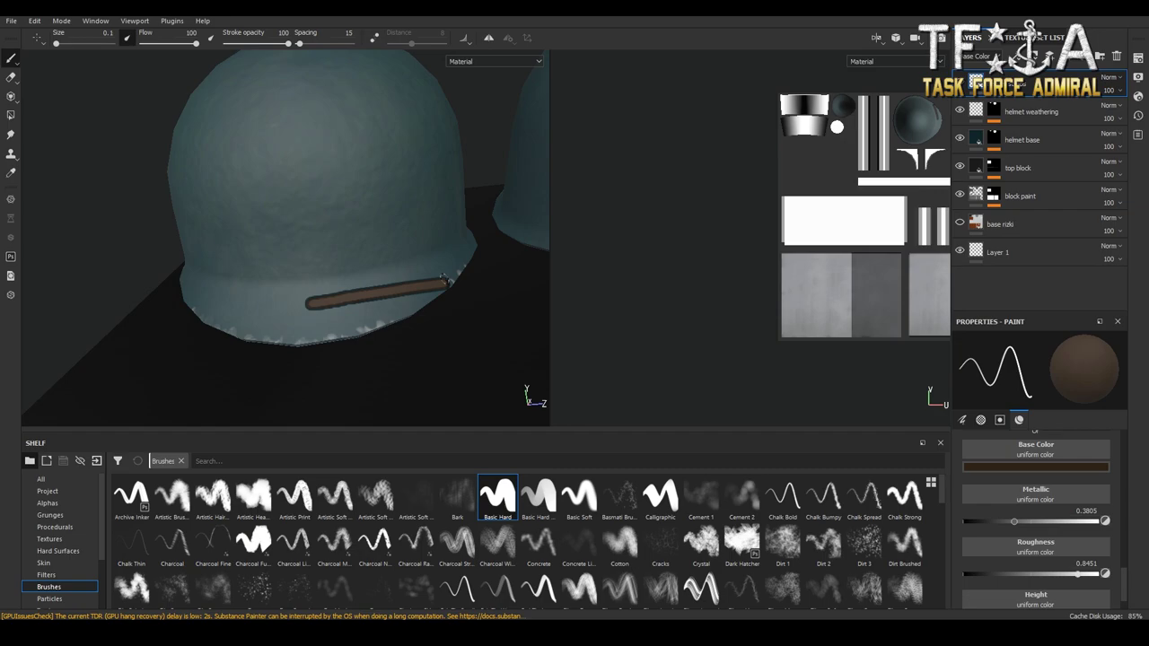
alt+drag(332, 299, 332, 264)
scroll(1122, 549, down, 2)
alt+drag(216, 287, 359, 271)
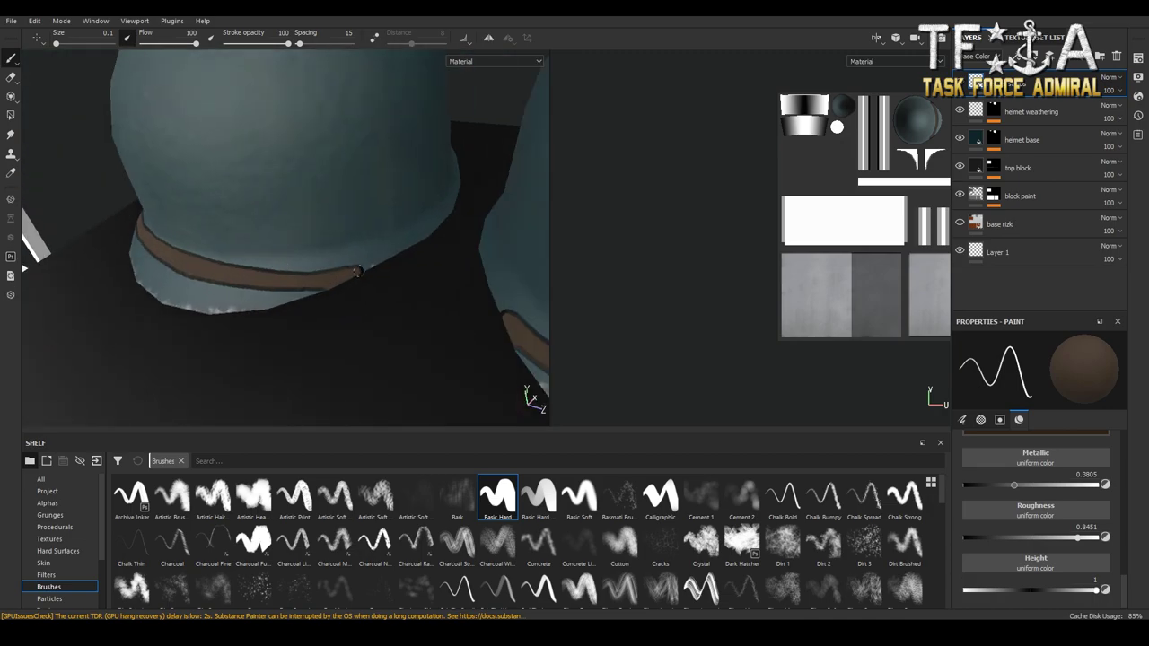
Trim the edges of the brown helmet strap with a size 0.1 eraser at full flow and opacity
key(e)
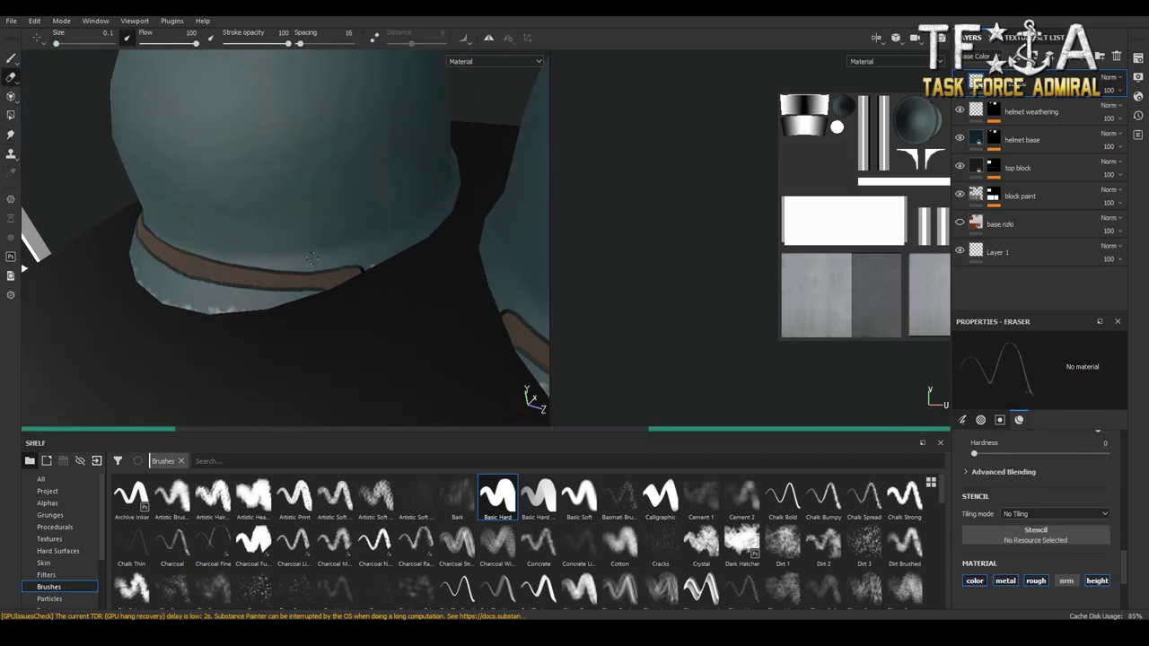
alt+drag(362, 267, 398, 326)
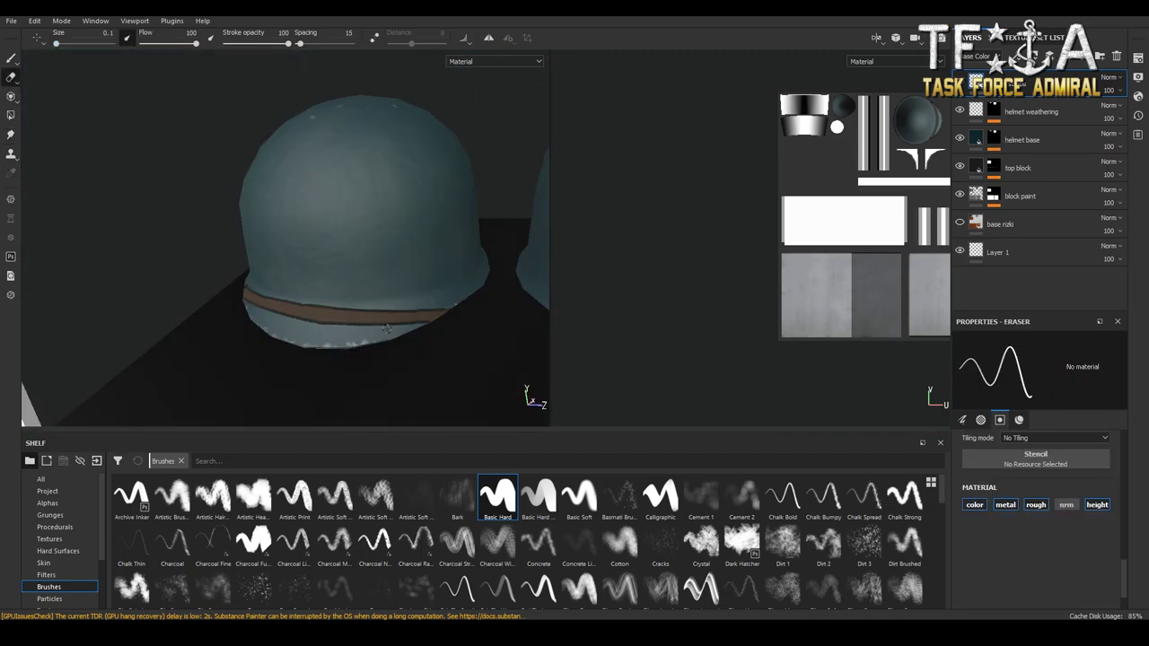
alt+drag(342, 303, 310, 238)
Paint a raised buckle on the strap using Brass Pure with metallic 0.7434, roughness 0.2035 and height 1
click(11, 59)
scroll(59, 556, down, 1)
click(51, 598)
scroll(939, 561, down, 5)
drag(939, 567, 938, 505)
click(335, 494)
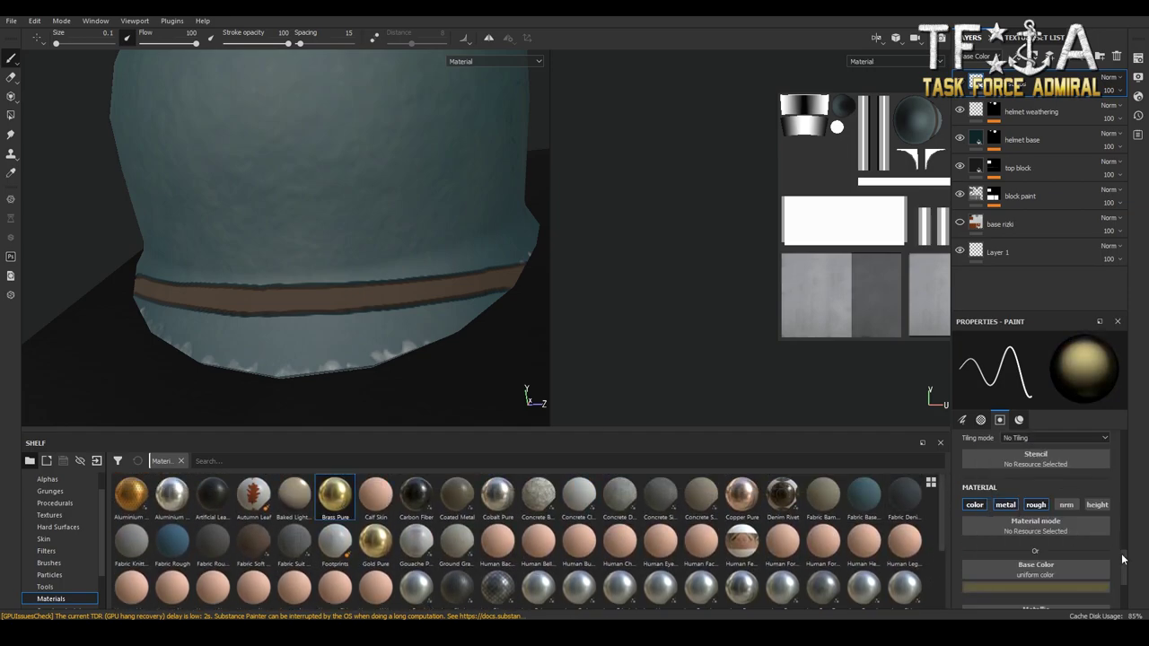
scroll(1036, 539, down, 2)
click(1035, 483)
click(168, 291)
scroll(1036, 538, down, 2)
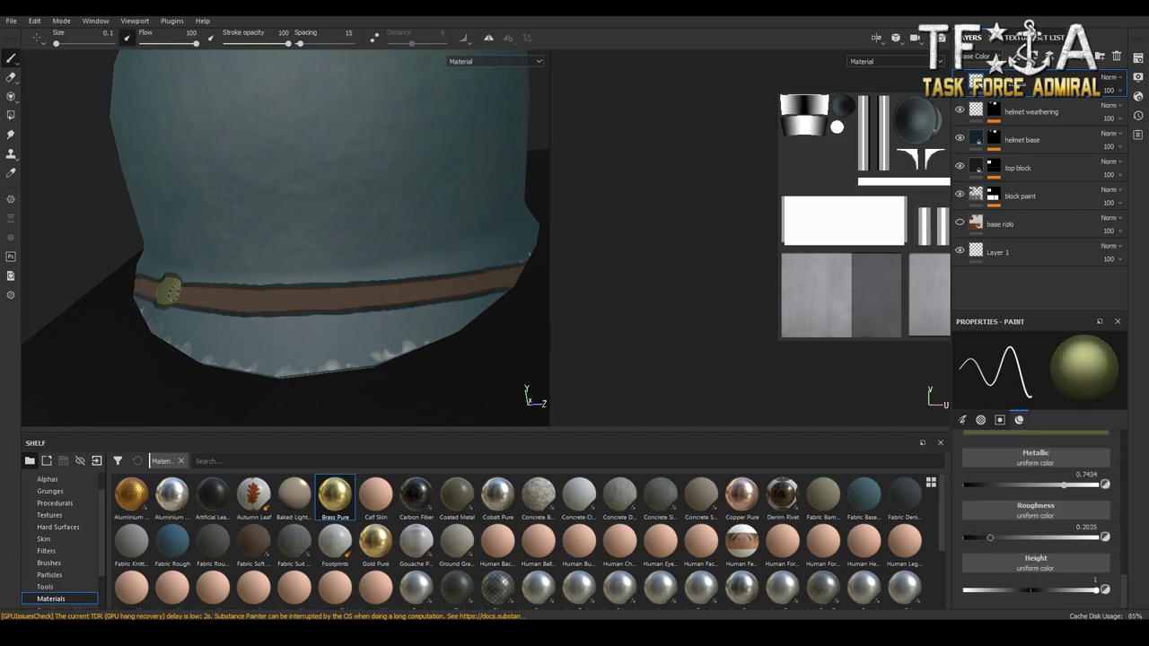
Erase the buckle's rough edges to shape it into a small square on the strap
key(e)
key(p)
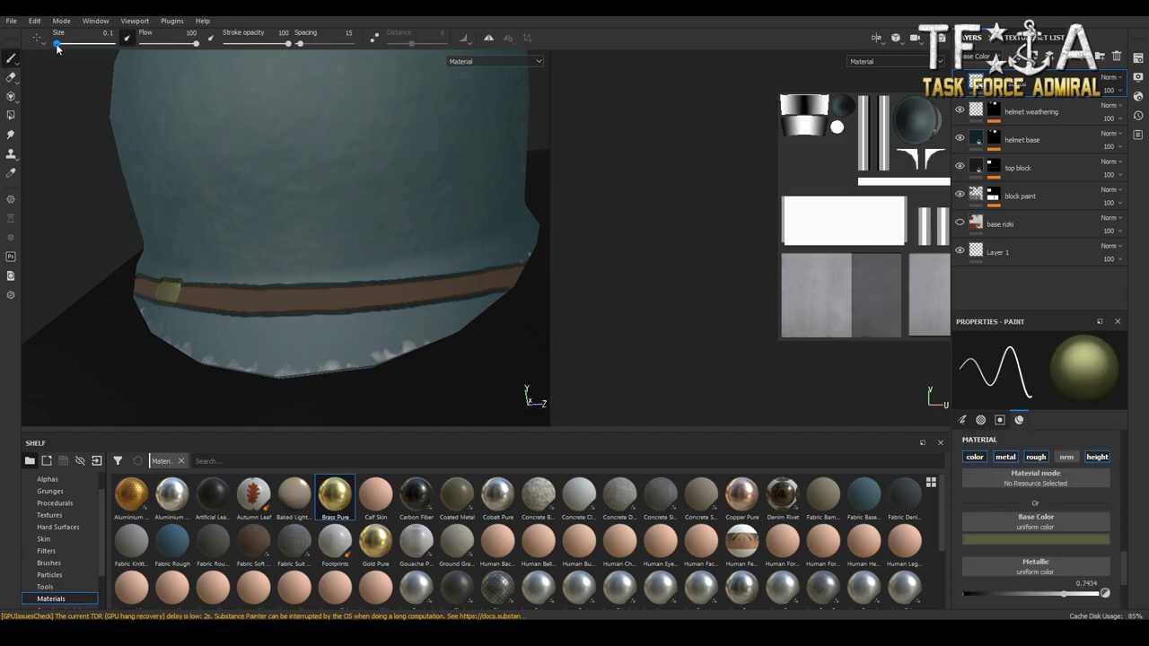
alt+drag(163, 285, 296, 179)
Shade the strap around the buckle in dark browns and black, using color and 0.7566 roughness with Basic Hard at size 0.1, touching up with the eraser
click(1036, 539)
alt+drag(296, 224, 389, 166)
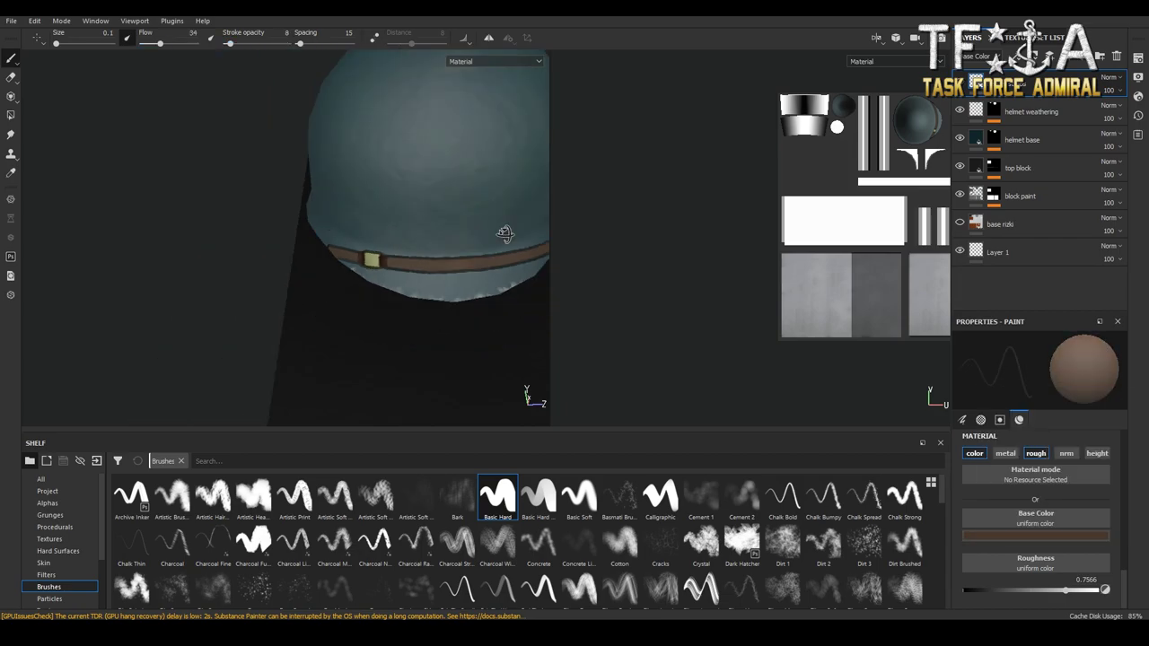
alt+drag(505, 235, 371, 295)
key(e)
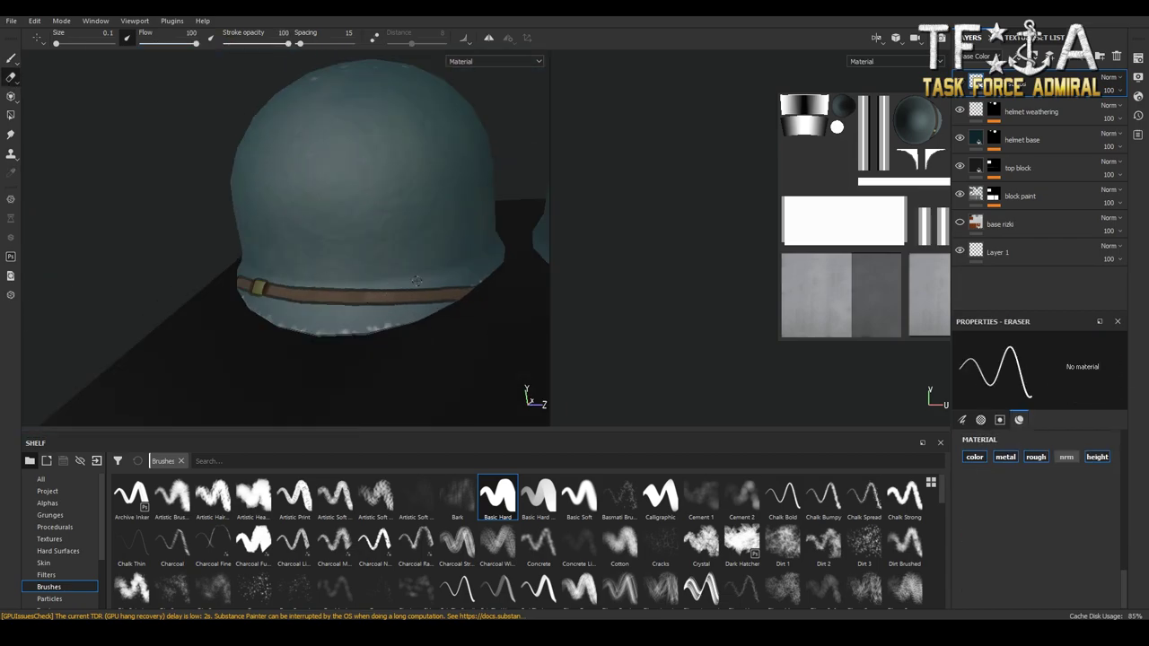
click(12, 60)
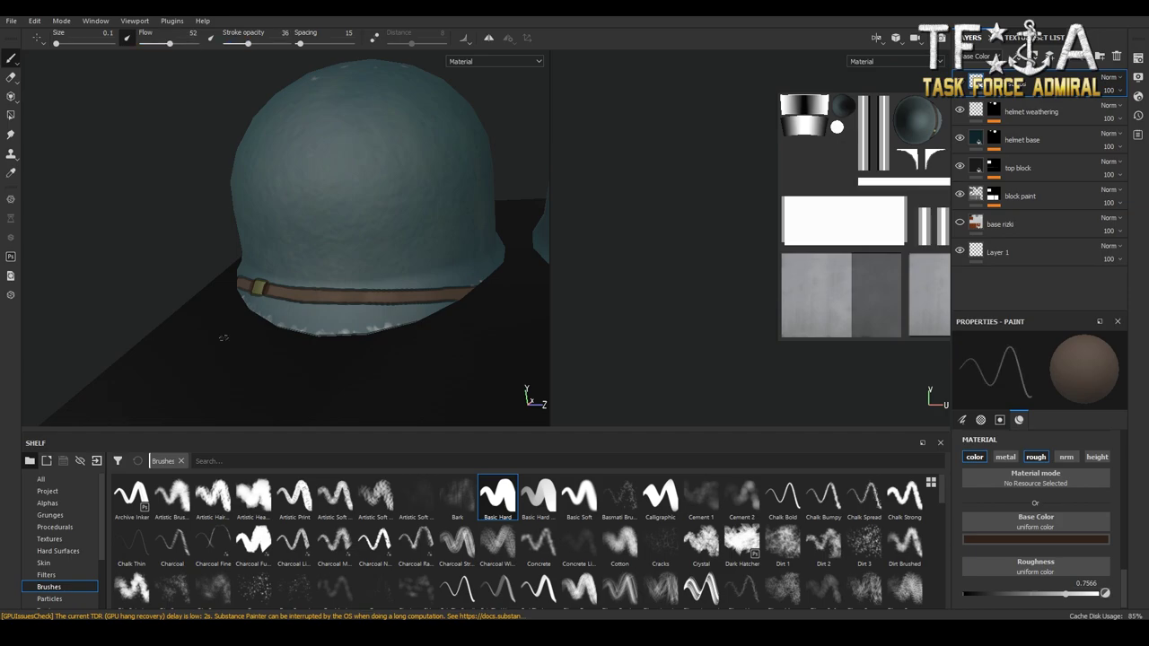
scroll(501, 371, down, 5)
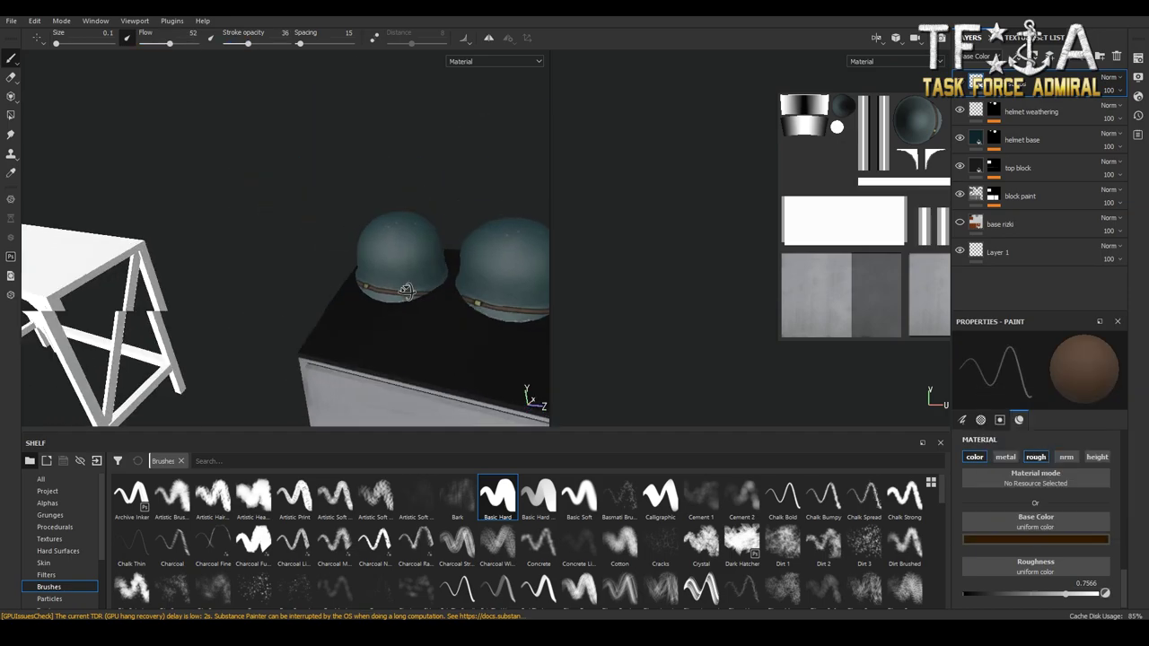
scroll(500, 371, up, 10)
scroll(345, 283, up, 2)
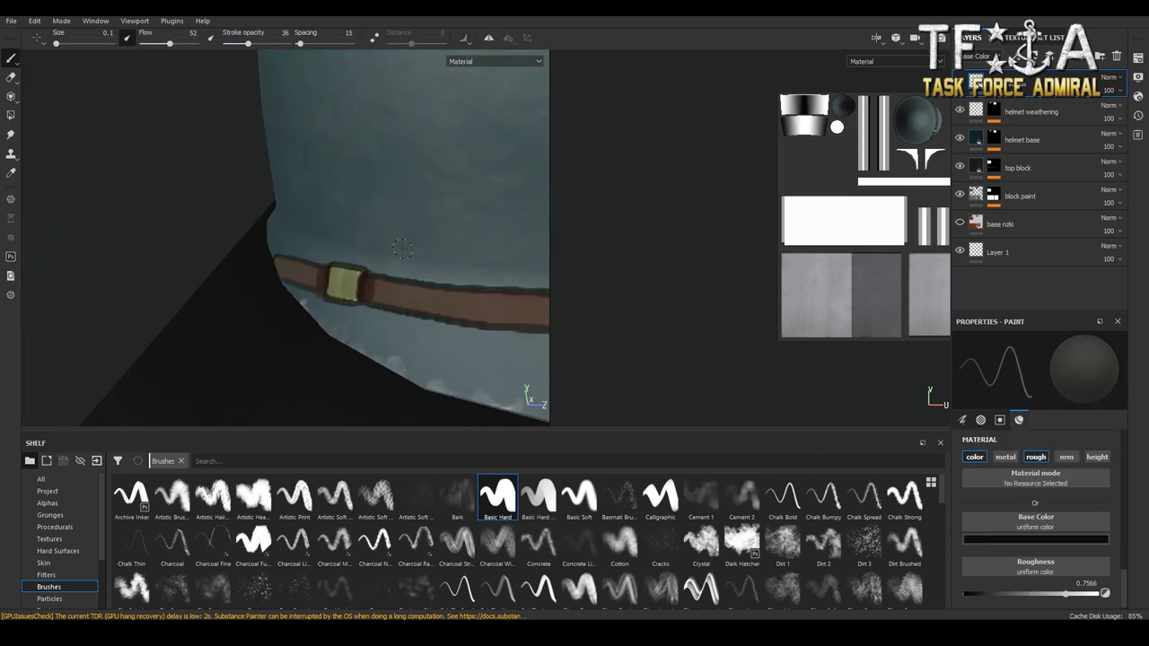
scroll(402, 249, down, 8)
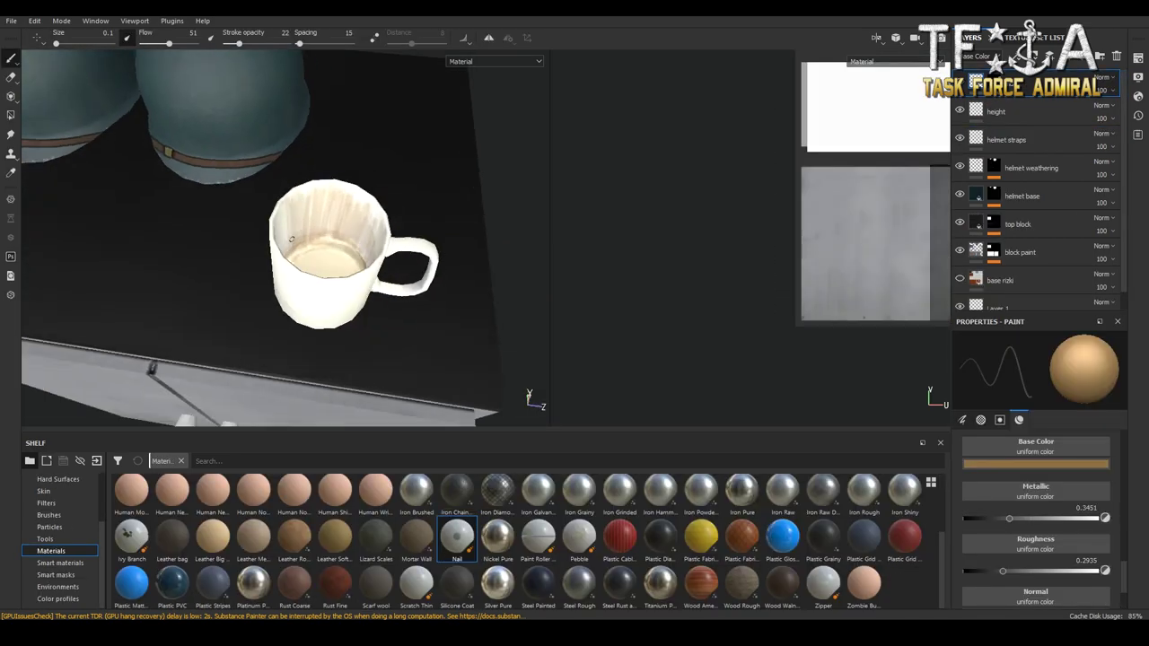
Soften the tan stain inside the mug with a color-only Basic Soft eraser at size 1.11, flow 9 and stroke opacity 4
mouse_move(329, 228)
alt+mouse_down()
mouse_move(389, 248)
mouse_move(422, 368)
mouse_move(485, 305)
mouse_move(317, 185)
mouse_move(360, 288)
alt+mouse_up()
key(2)
click(49, 514)
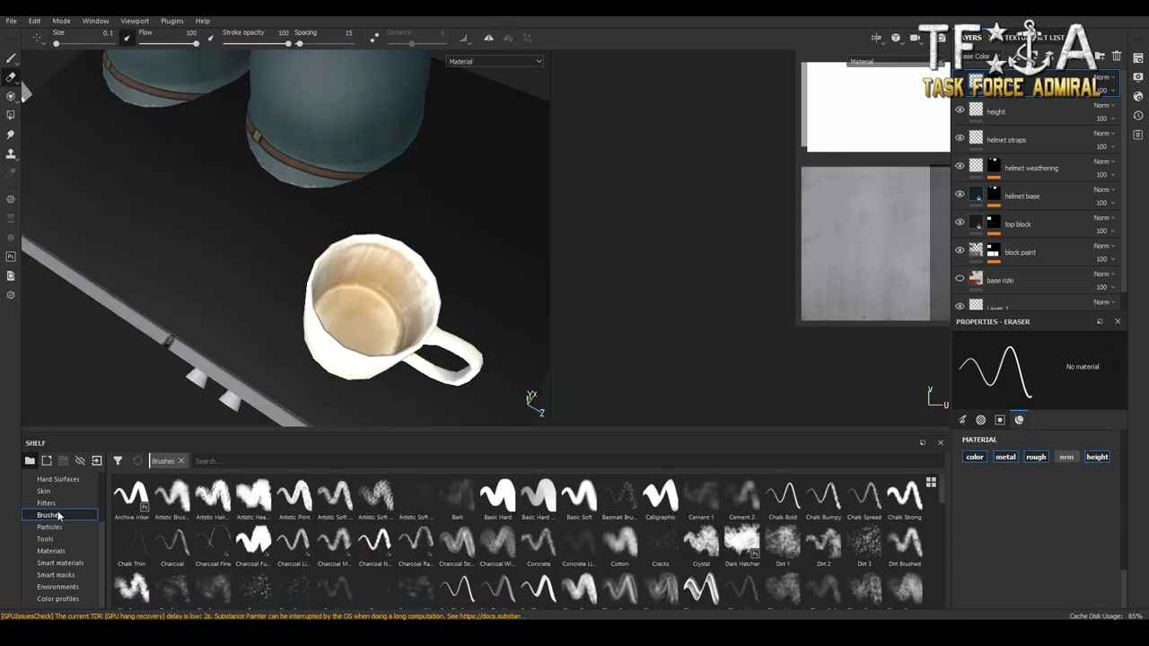
click(579, 495)
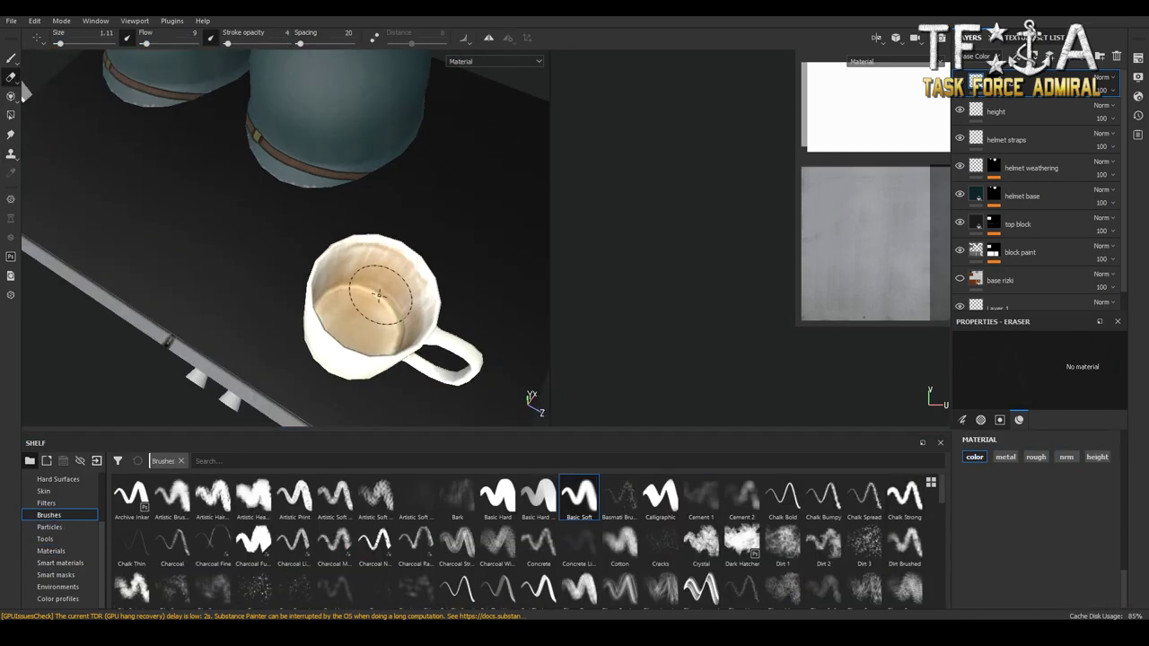
alt+drag(446, 282, 365, 238)
Check the mug's base color and touch up its outside with a color-only eraser at size 0.1, flow 14 and stroke opacity 33
key(c)
key(m)
alt+drag(314, 270, 263, 73)
alt+drag(277, 198, 484, 224)
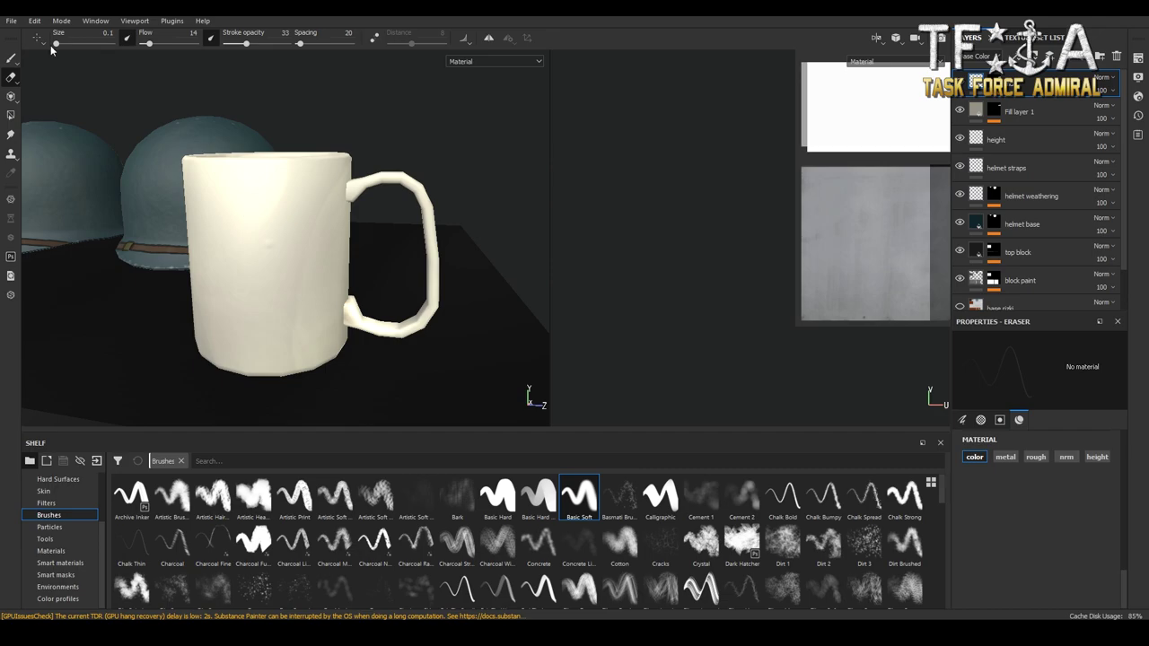
scroll(1116, 526, down, 2)
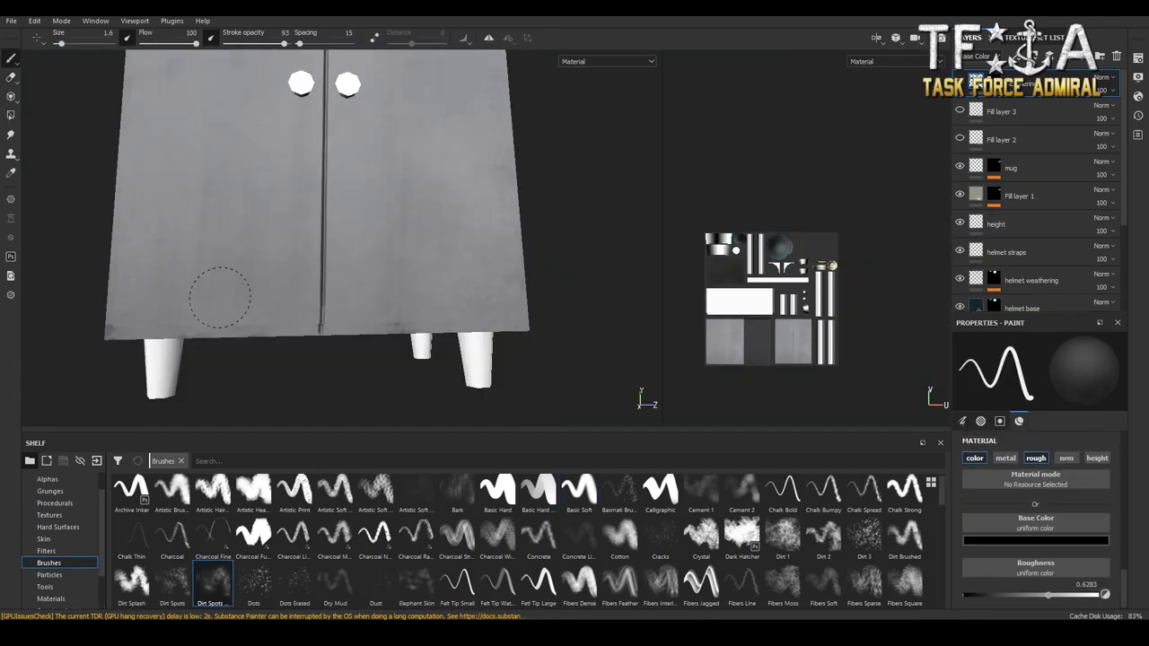
Paint stains on the cabinet top beside the mug in black with Basic Hard at size 0.4 and roughness 0.6283
click(497, 492)
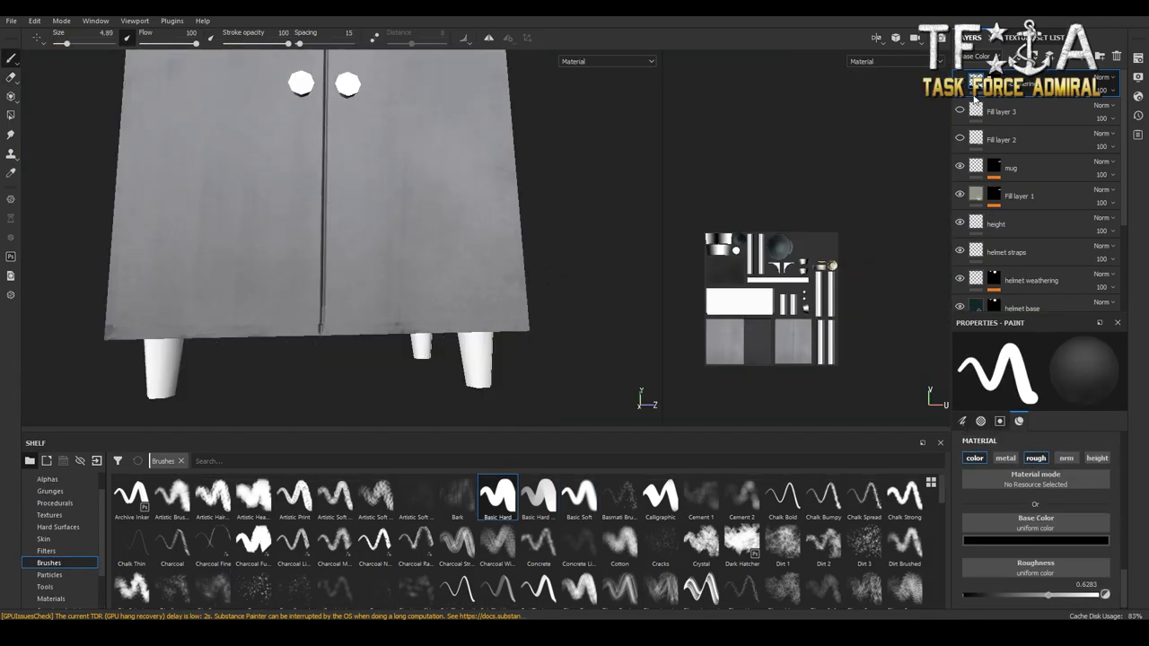
scroll(475, 219, down, 3)
mouse_move(475, 218)
alt+mouse_down()
mouse_move(231, 249)
mouse_move(418, 267)
mouse_move(341, 233)
alt+mouse_up()
drag(67, 43, 63, 42)
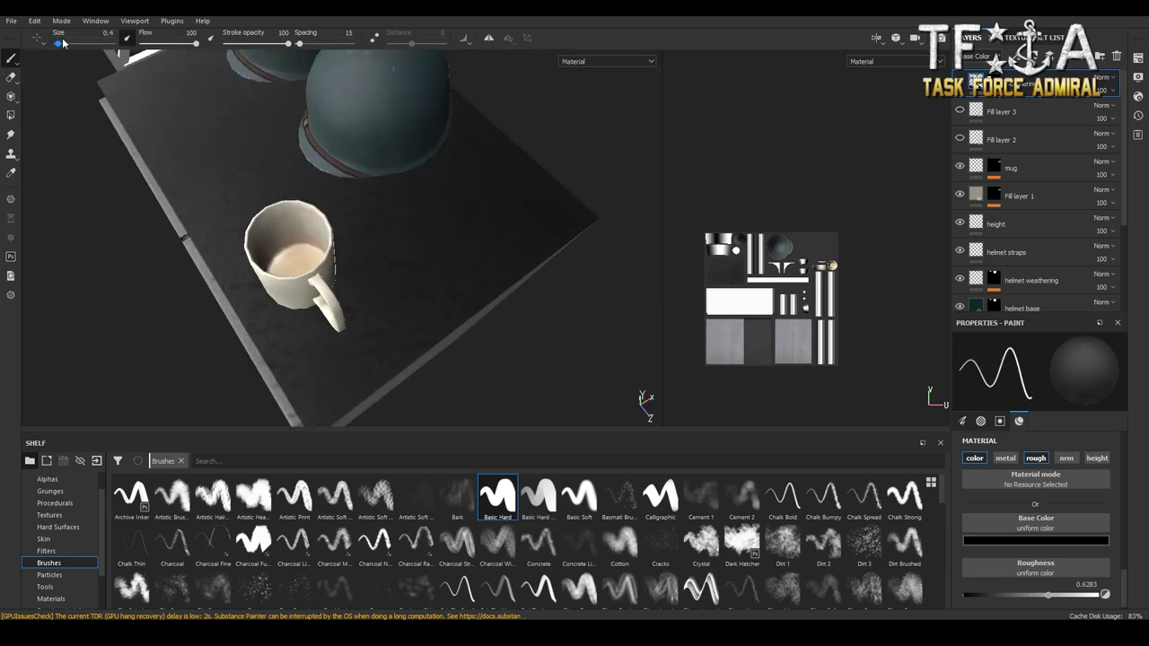
mouse_move(383, 324)
alt+mouse_down()
mouse_move(449, 264)
mouse_move(410, 329)
mouse_move(324, 368)
mouse_move(314, 422)
alt+mouse_up()
Thin out the stains on the cabinet top with a size 1.34 eraser limited to color and roughness
key(e)
alt+drag(557, 242, 588, 208)
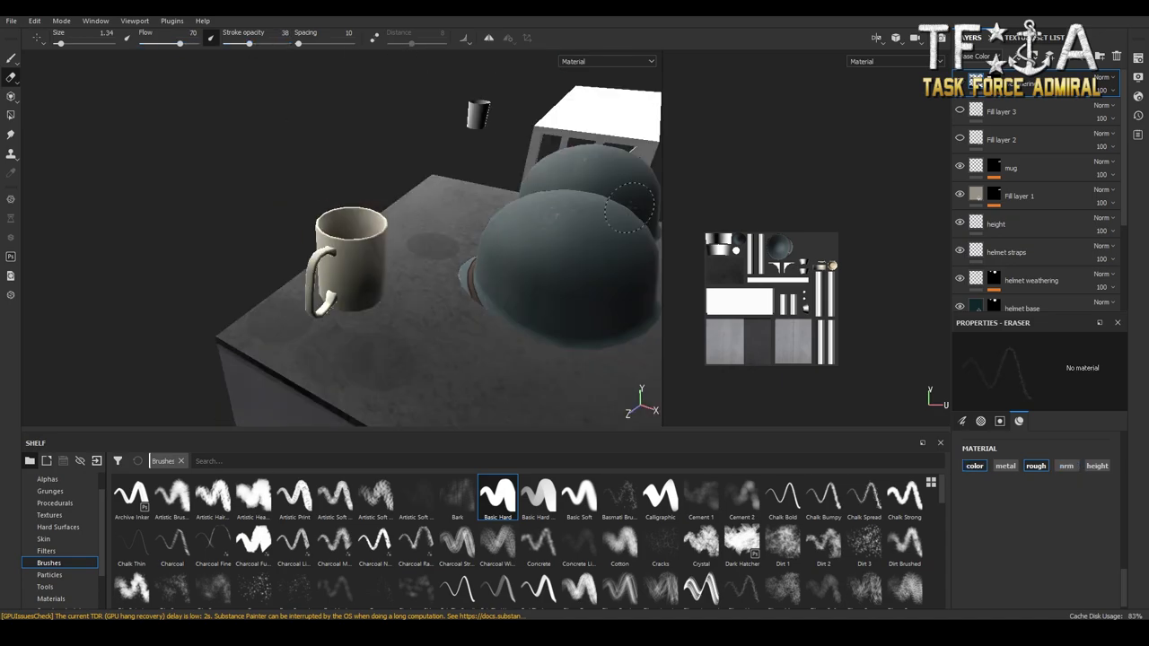
alt+drag(278, 318, 342, 279)
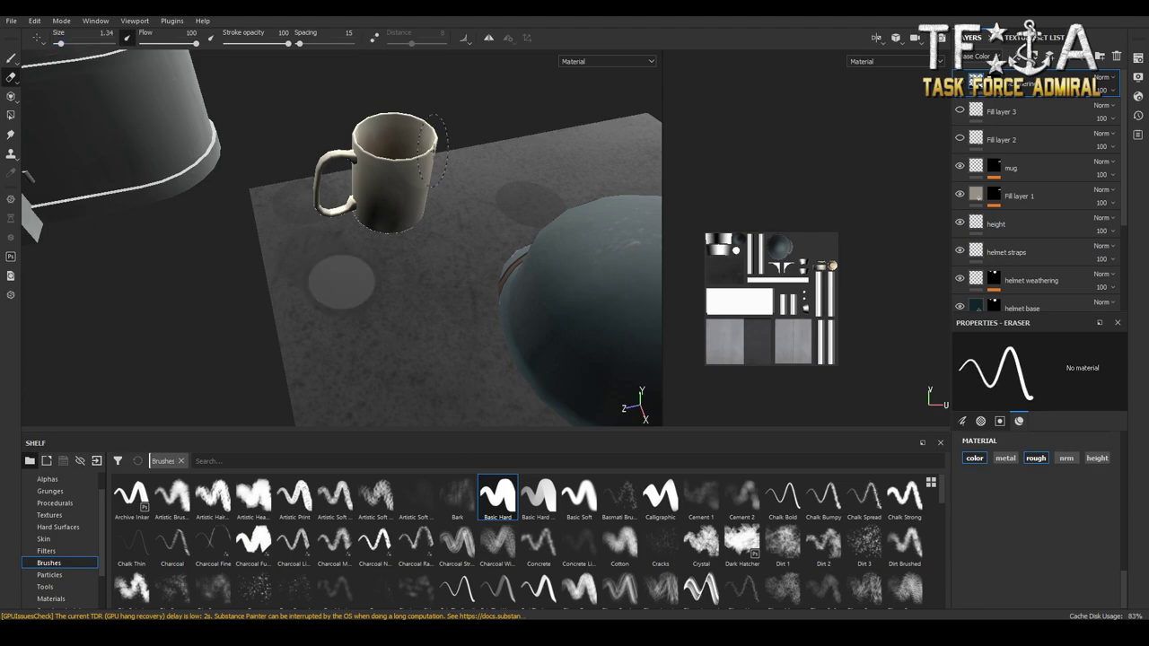
alt+drag(372, 277, 478, 153)
Paint light worn chips along the cabinet top's edges at size 0.1, metallic 0.5929, roughness 0.6062 and height -0.2478
key(1)
click(1032, 526)
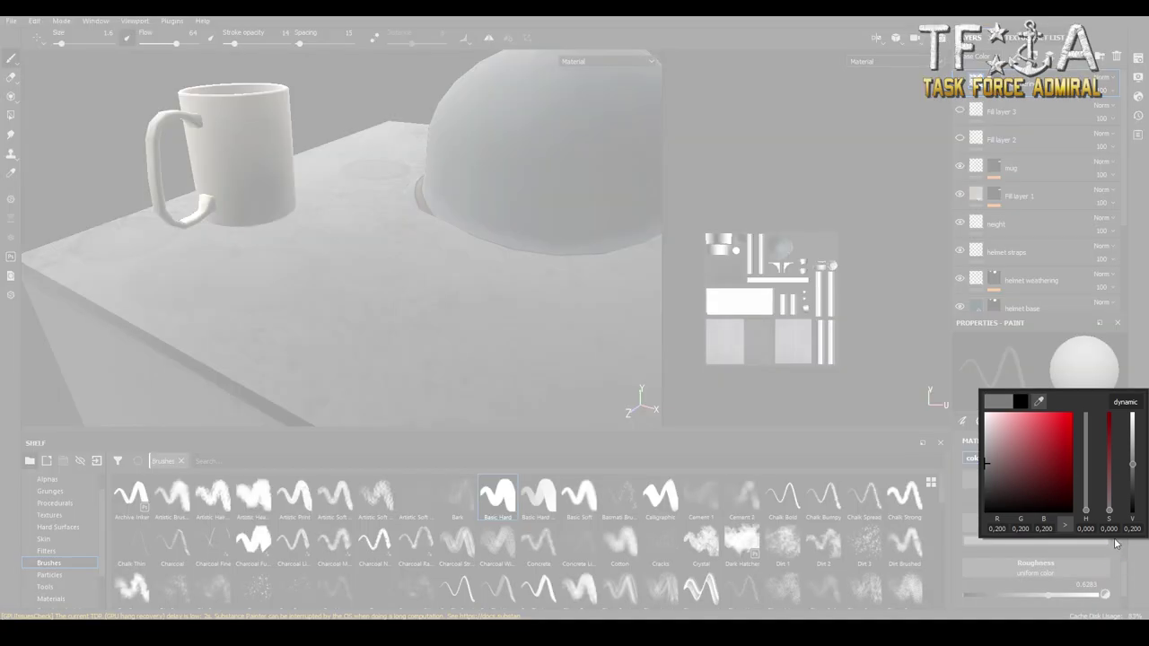
click(1136, 404)
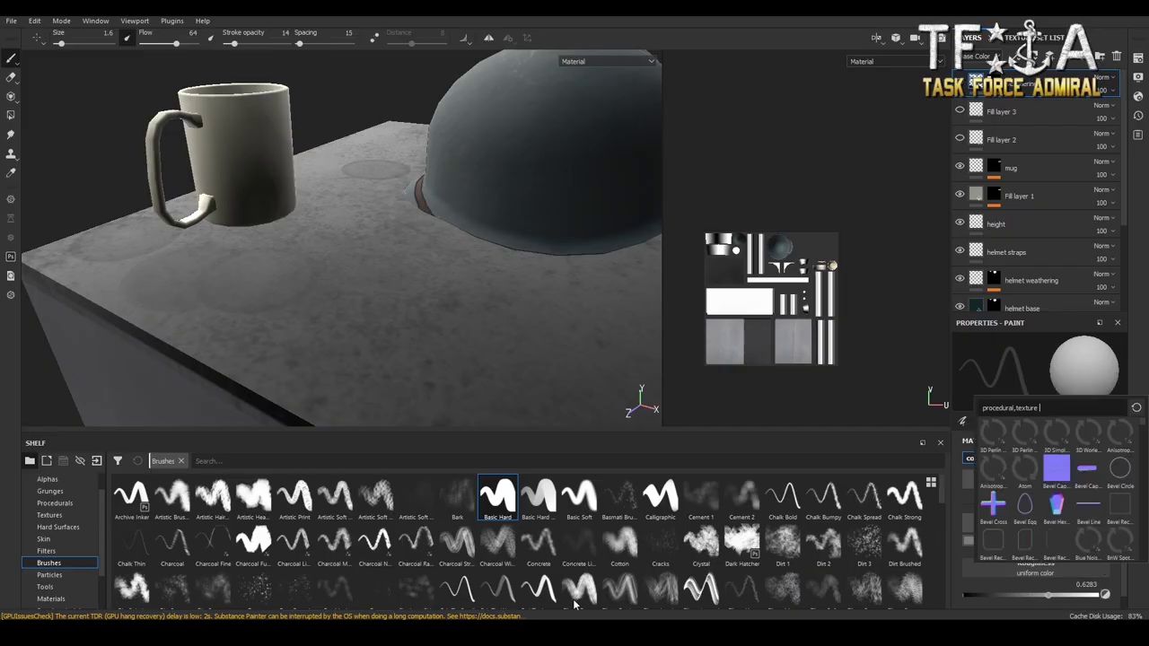
scroll(1103, 563, down, 3)
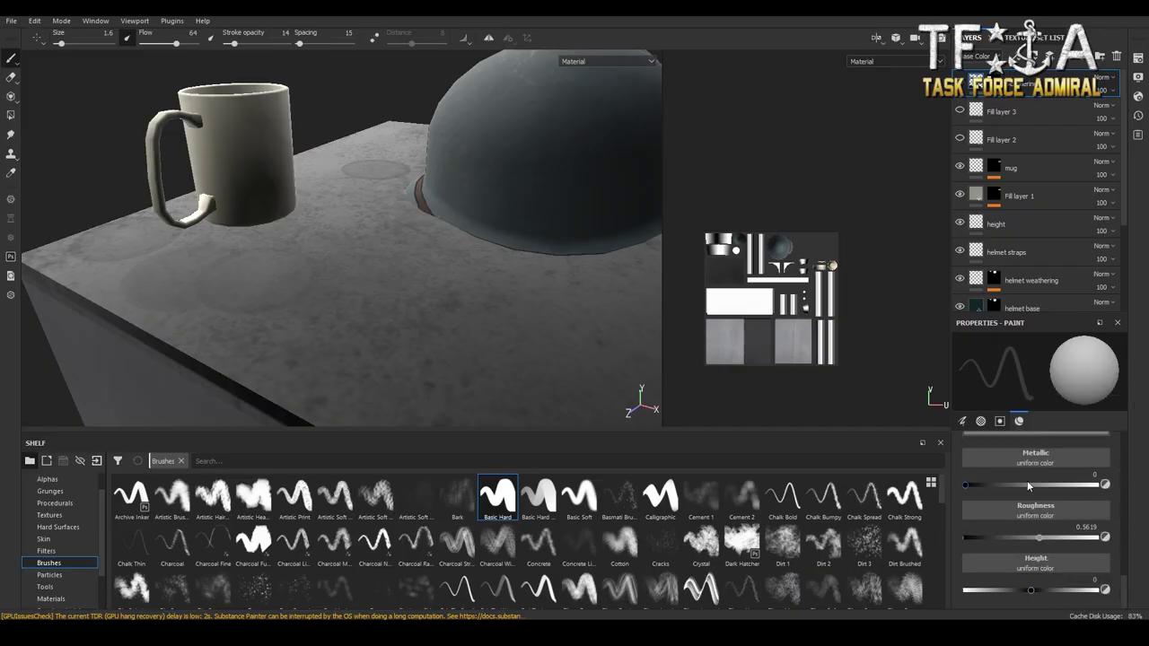
click(1043, 485)
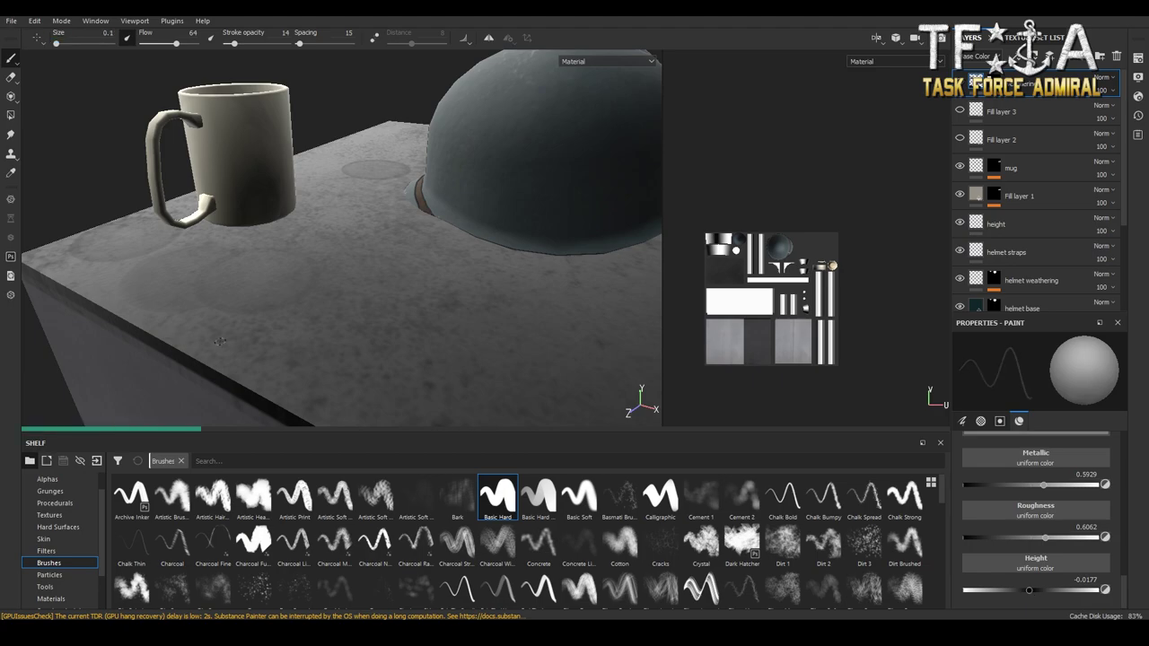
alt+drag(205, 268, 316, 380)
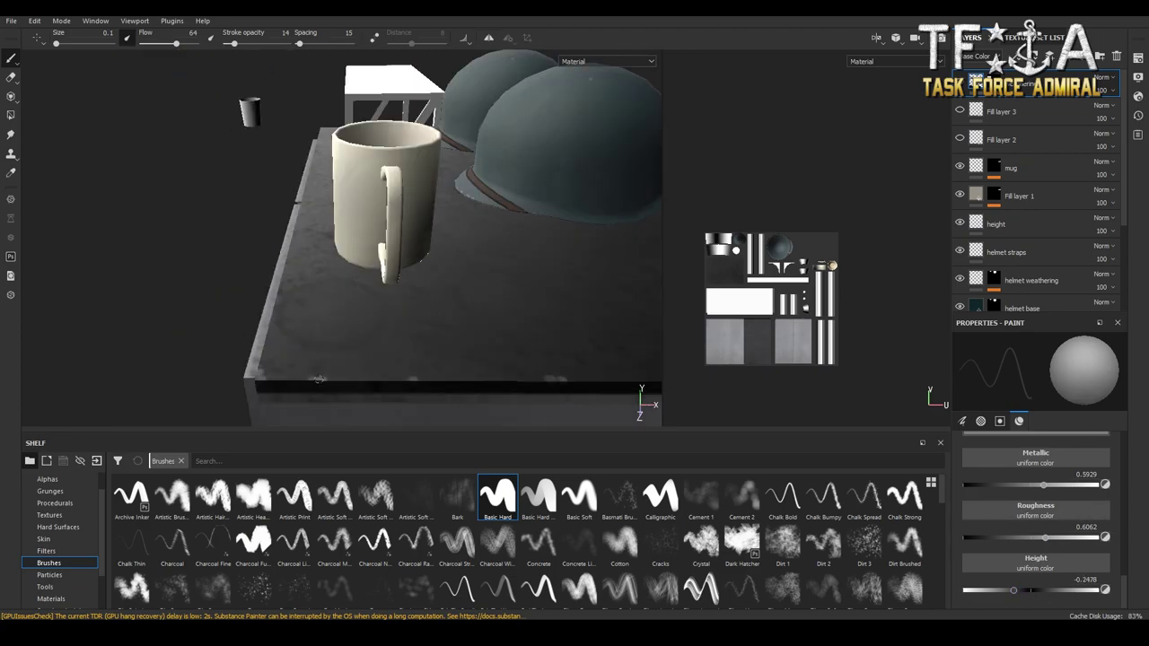
alt+drag(281, 296, 334, 294)
alt+drag(218, 335, 402, 257)
Erase parts of the edge chips on the cabinet top with a size 0.1 eraser
key(e)
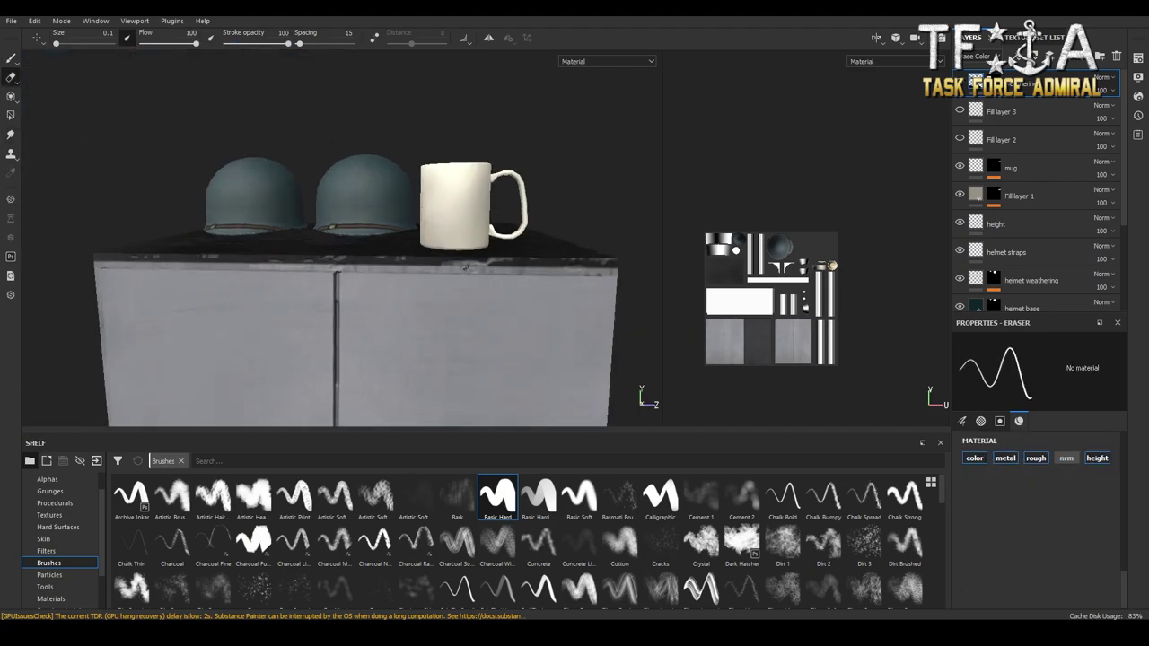
mouse_move(359, 269)
alt+mouse_down()
mouse_move(296, 278)
mouse_move(310, 350)
mouse_move(269, 332)
mouse_move(233, 269)
mouse_move(242, 170)
mouse_move(348, 257)
mouse_move(378, 211)
alt+mouse_up()
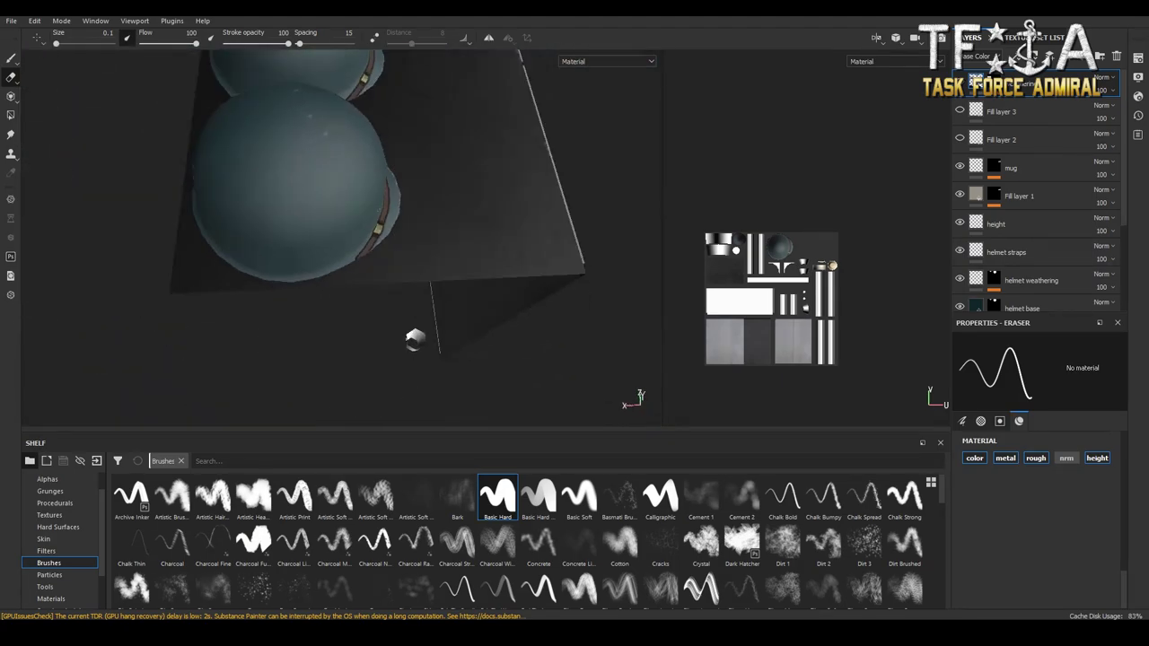
On the height layer, paint widely spaced height-only dents along the cabinet top's edges with height -0.2212 and stroke opacity 14
click(1033, 223)
key(1)
click(1006, 459)
click(974, 458)
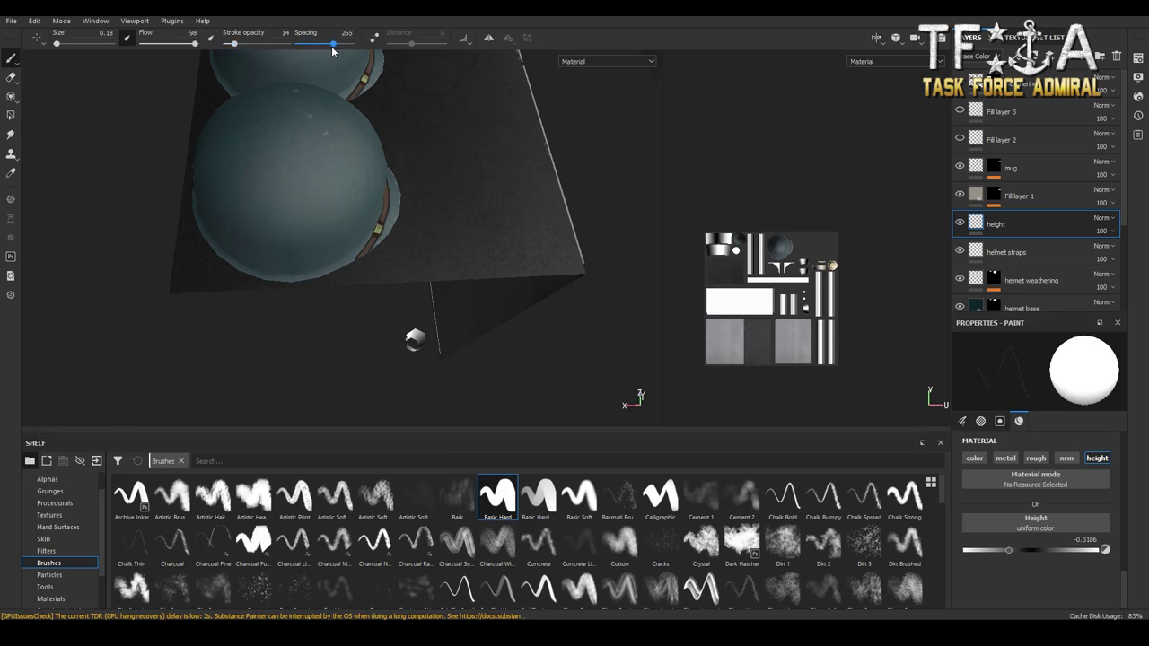
drag(1009, 551, 1015, 550)
drag(332, 43, 339, 43)
alt+drag(415, 339, 301, 166)
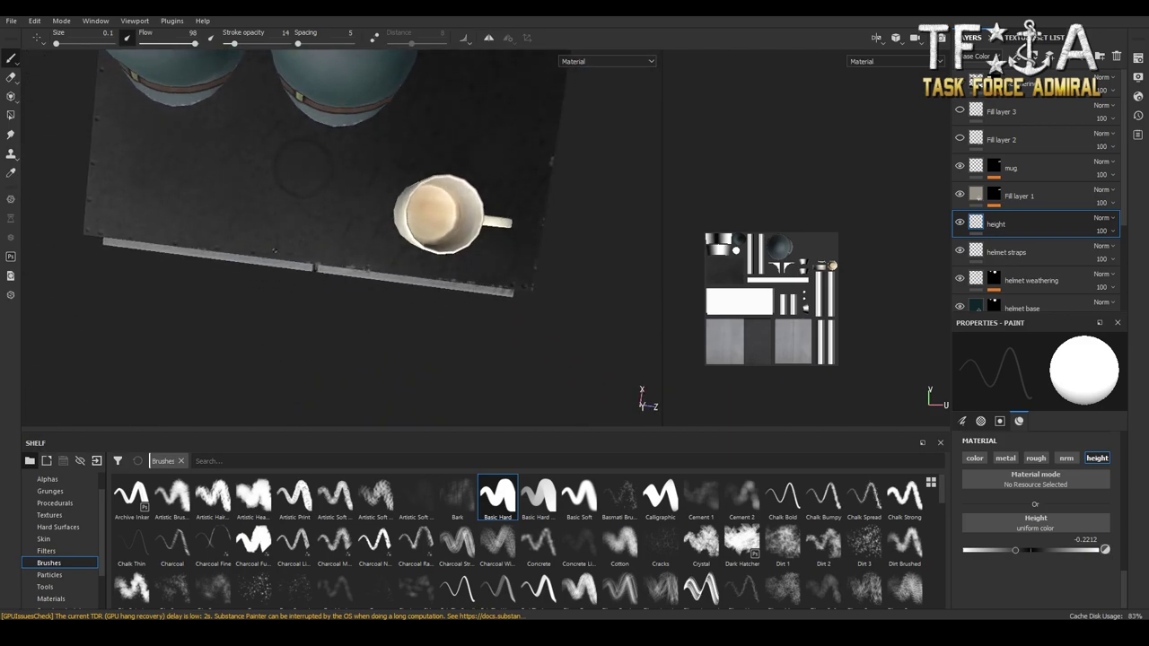
Add fine height-only marks to the cabinet at size 0.1 and spacing 5, setting the height to -0.0619
alt+drag(404, 271, 325, 255)
mouse_move(365, 304)
alt+mouse_down()
mouse_move(359, 269)
mouse_move(368, 296)
alt+mouse_up()
drag(1015, 550, 1027, 552)
alt+drag(269, 270, 324, 161)
Add a paint layer above the top block layer and name it elements
scroll(1033, 224, down, 3)
scroll(420, 263, up, 5)
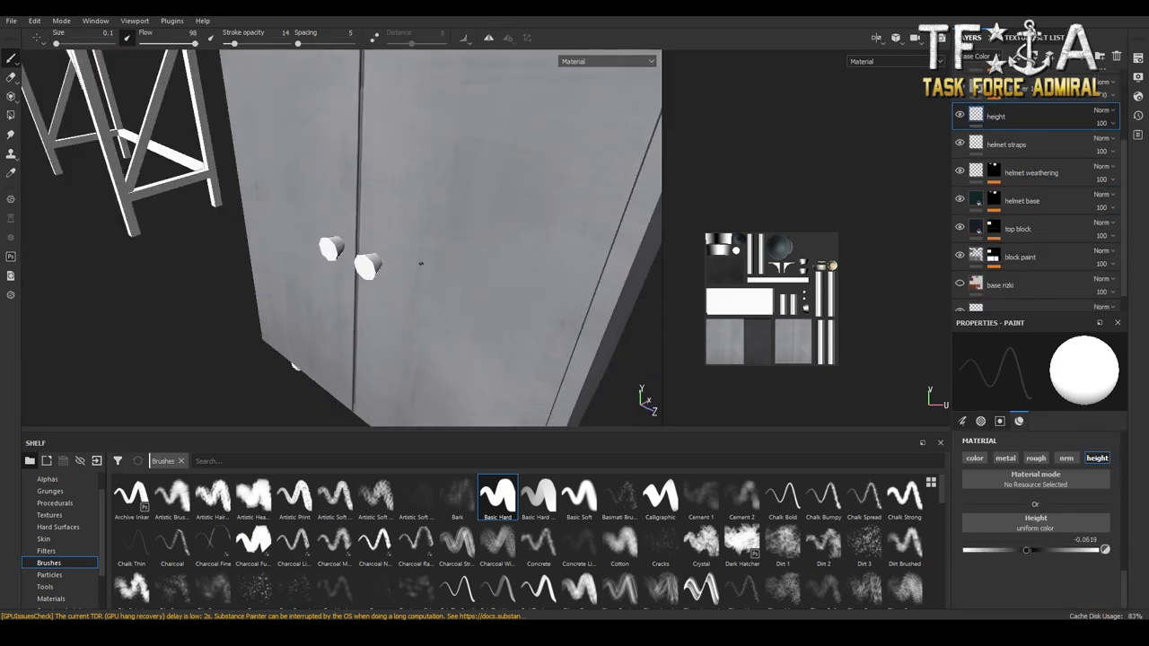
scroll(781, 252, up, 3)
scroll(986, 250, down, 1)
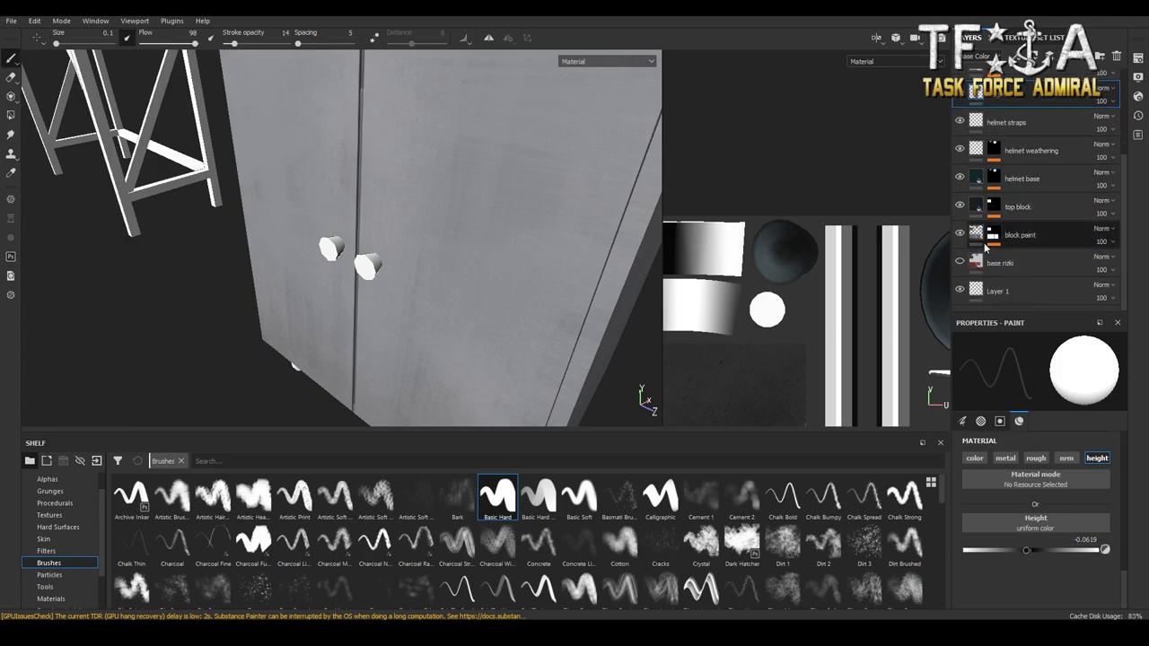
key(ctrl+shift+n)
double_click(998, 208)
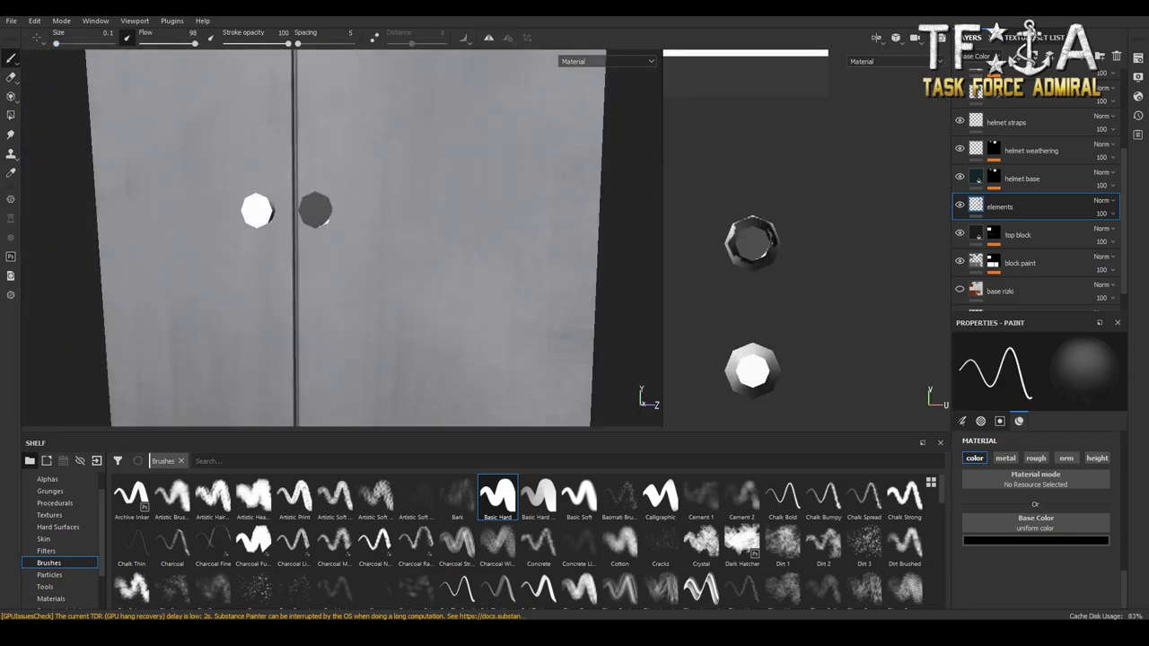
Paint the cabinet's door knobs and legs in color-only black with Basic Hard at flow 98 and stroke opacity 100
drag(372, 296, 479, 267)
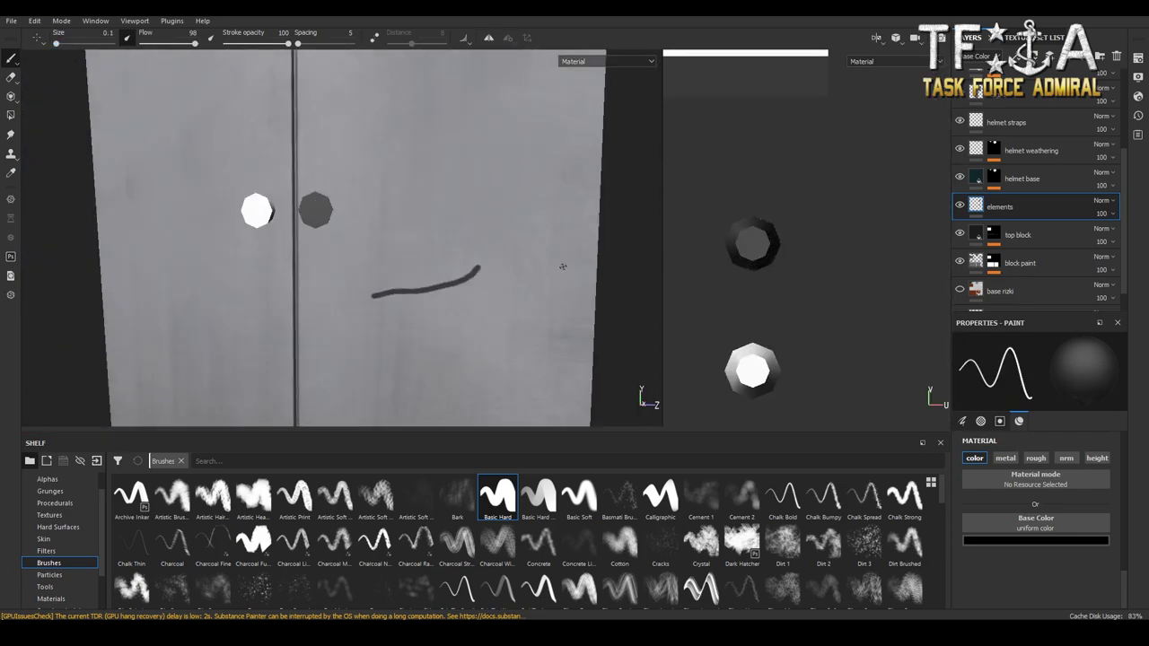
alt+drag(560, 271, 422, 333)
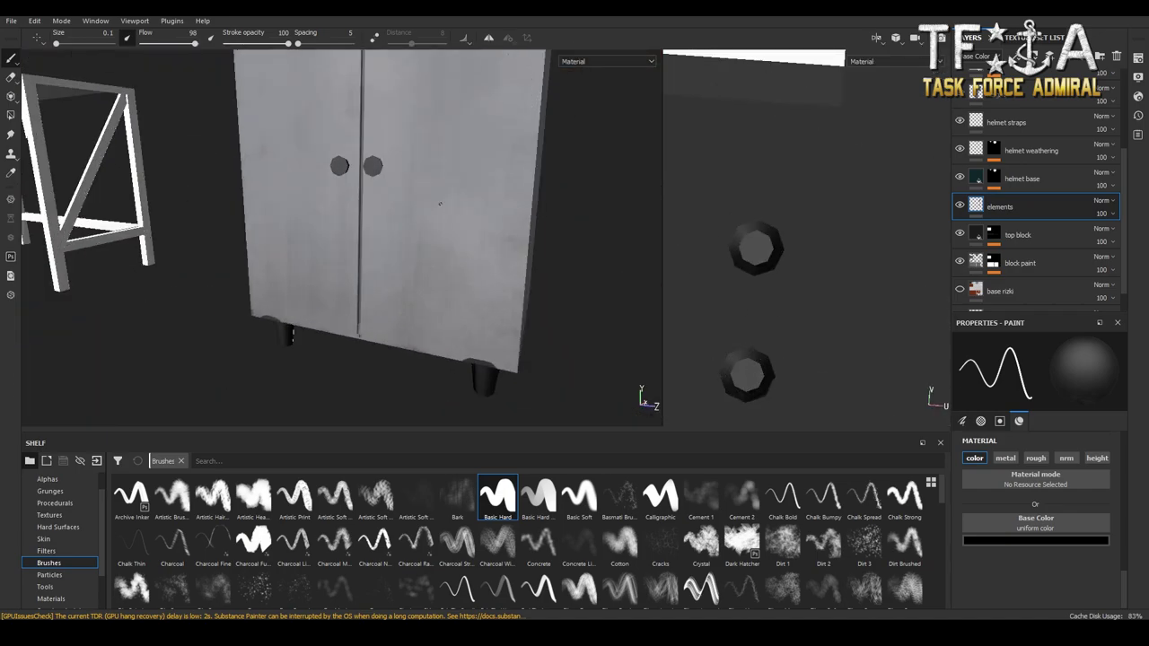
Paint the cabinet's door knobs with roughness enabled at 0.7301 alongside black color, adding the height channel
click(1036, 458)
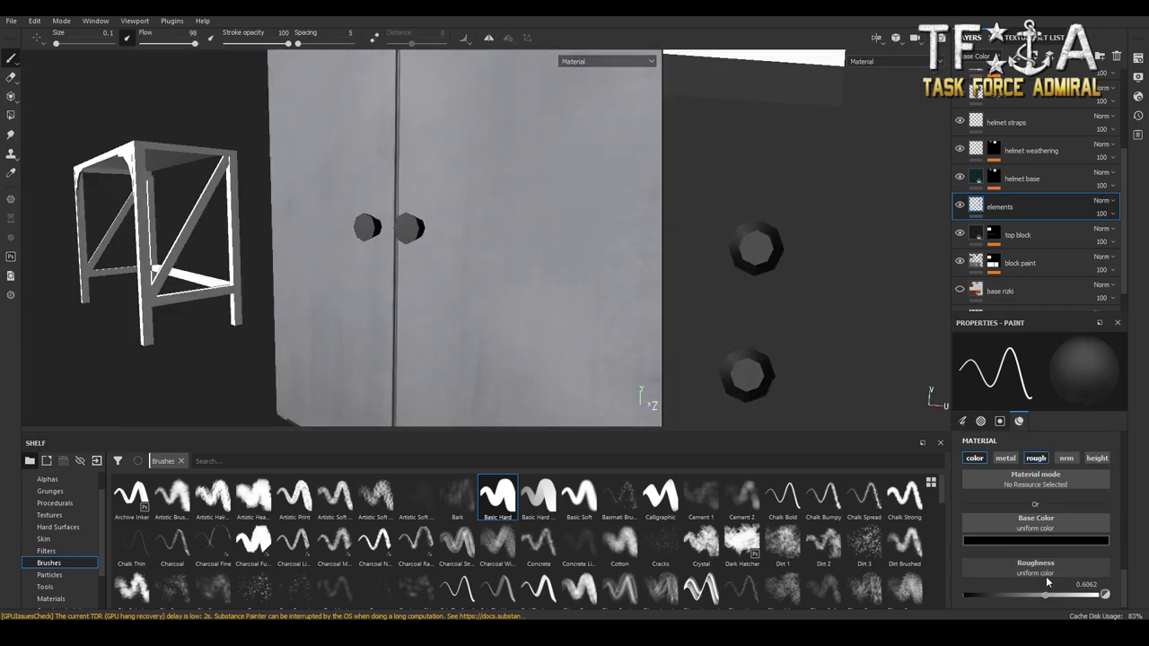
click(763, 241)
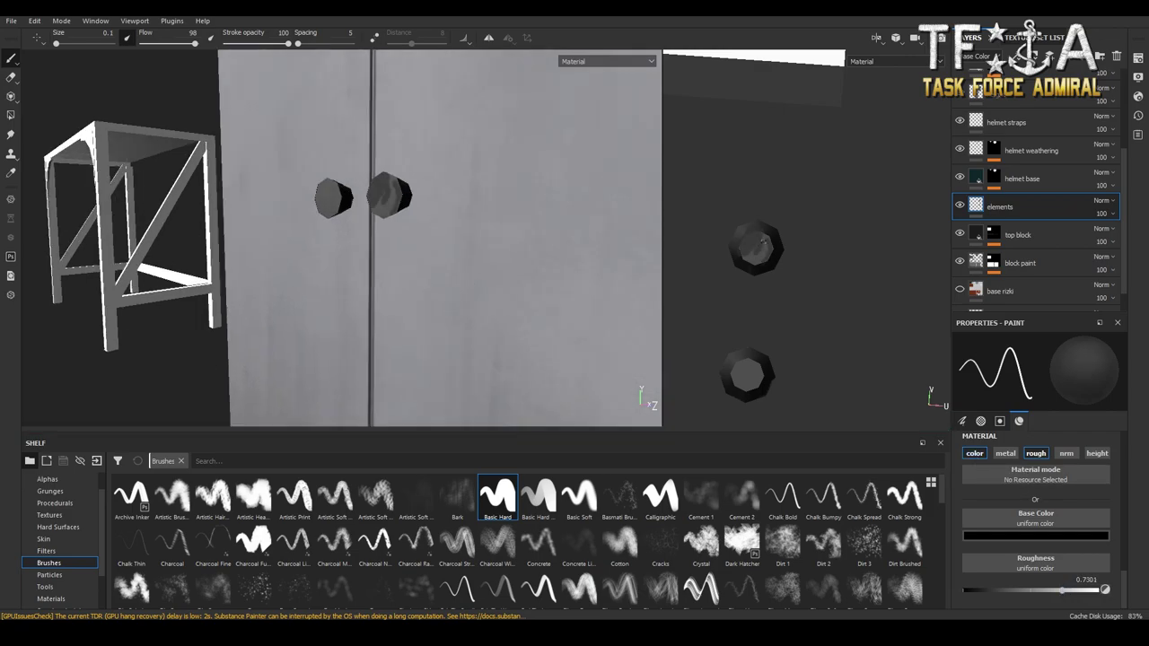
drag(754, 368, 747, 390)
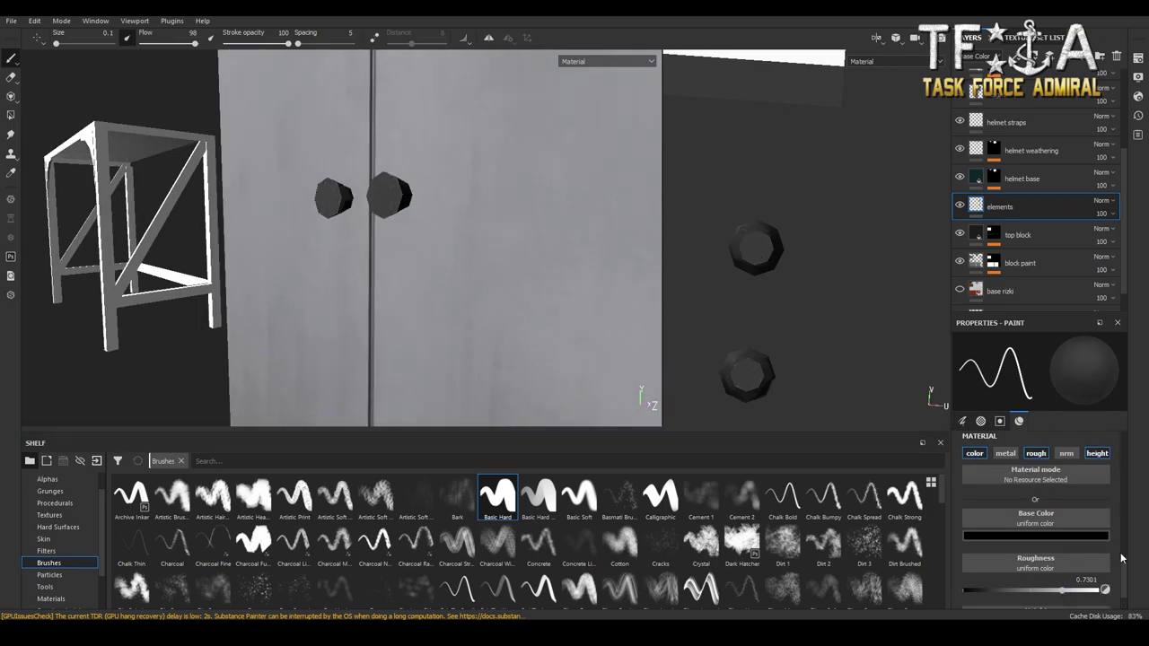
scroll(1026, 526, down, 1)
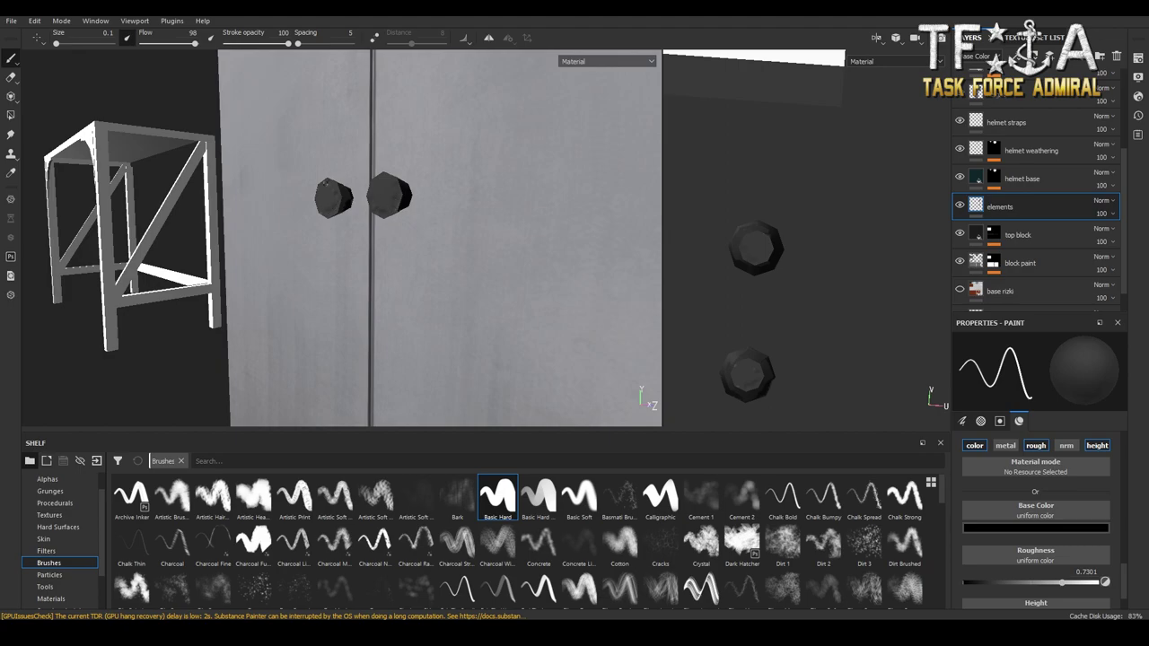
Touch up the door knobs by erasing in the height channel and painting dark grey
key(e)
alt+drag(452, 164, 503, 180)
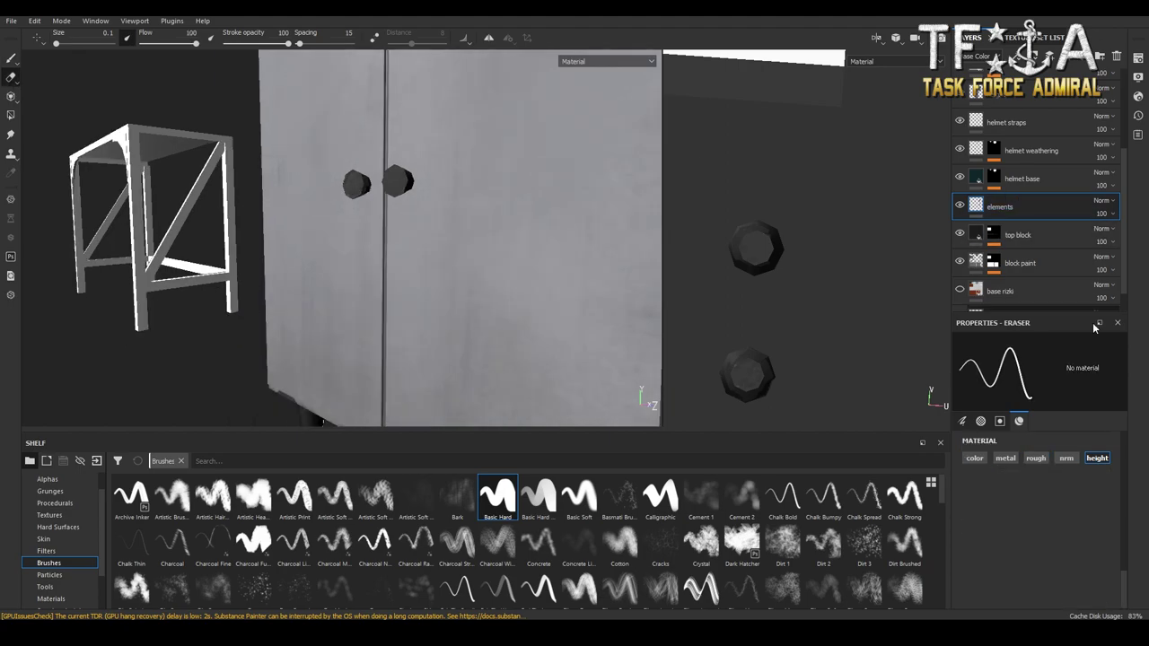
drag(287, 44, 228, 43)
scroll(228, 82, up, 2)
key(1)
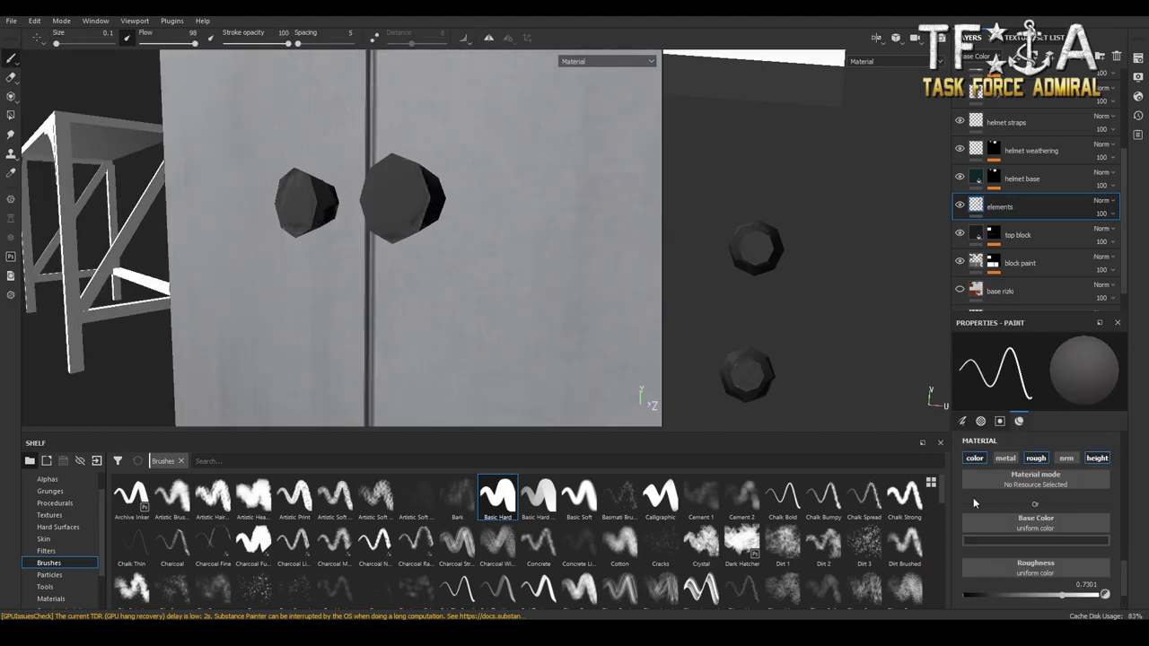
Paint faint dark grey grime around the knobs and along the doors' lower edges with low flow and stroke opacity, up to size 1.34
scroll(436, 185, down, 3)
alt+drag(386, 282, 451, 272)
scroll(229, 339, up, 3)
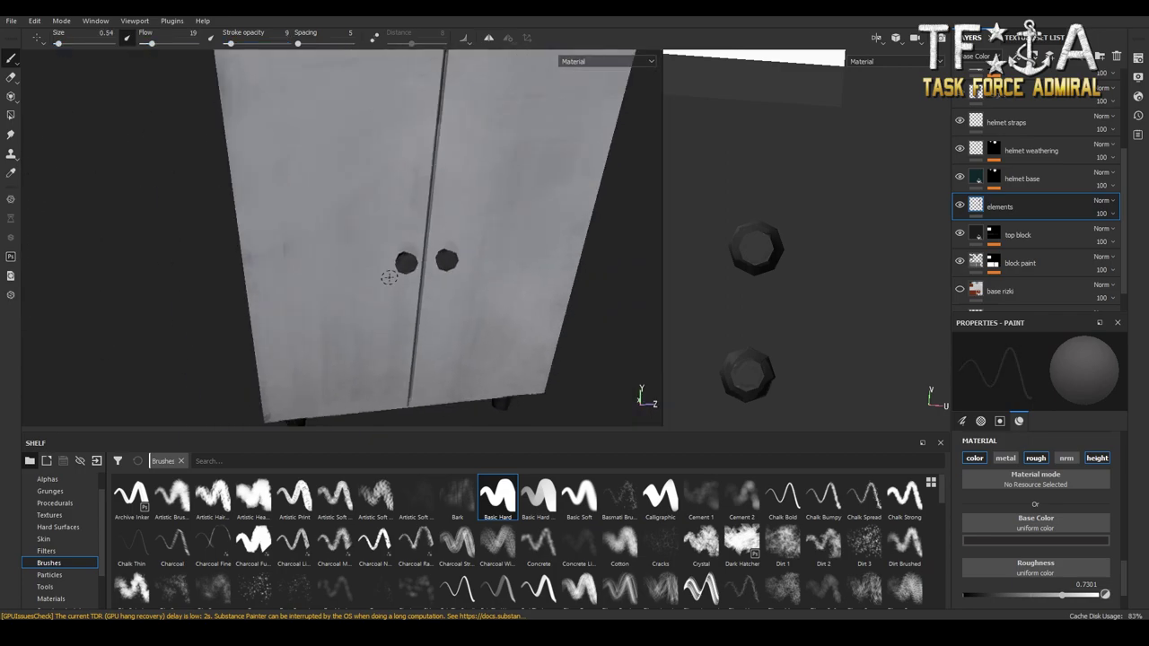
key(2)
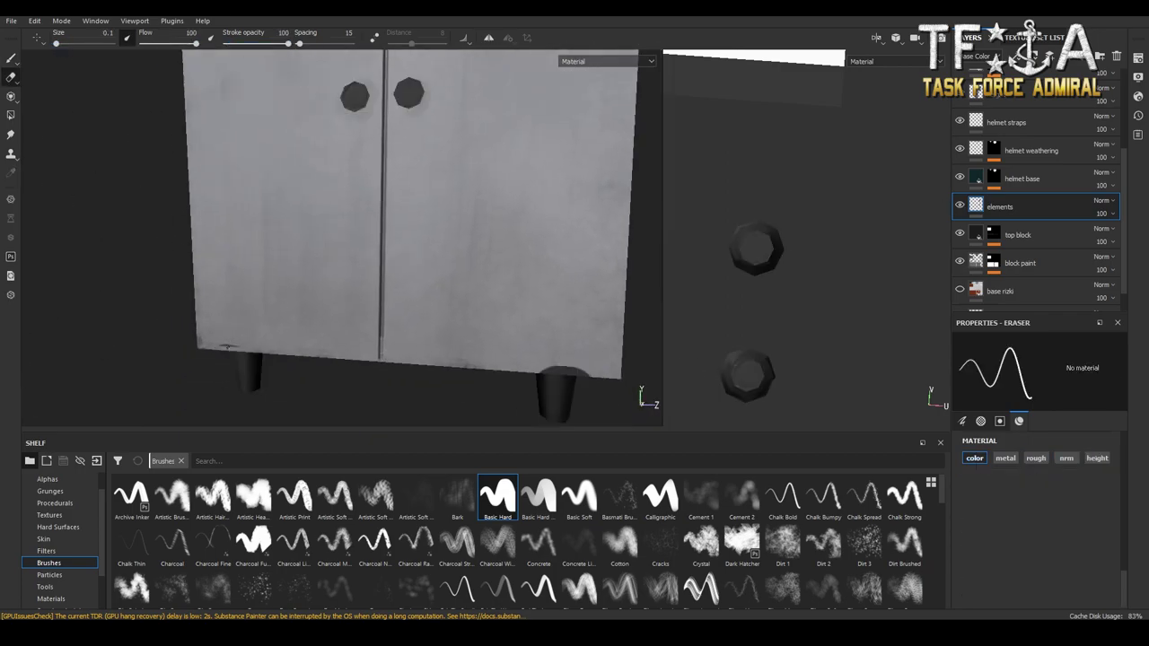
key(1)
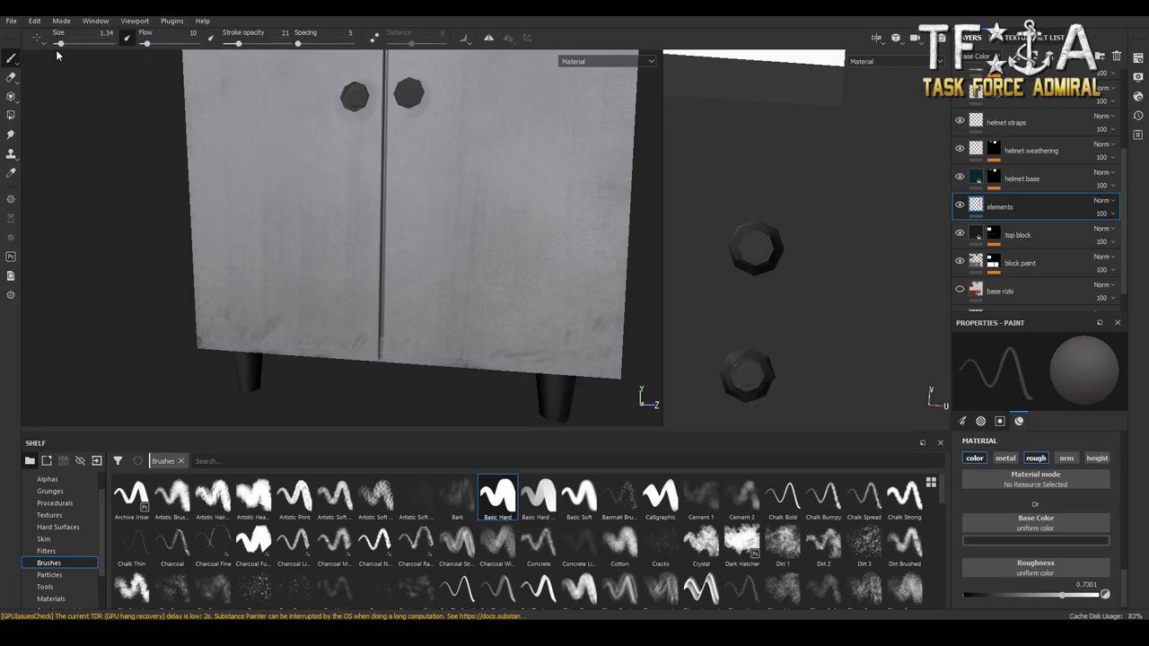
alt+drag(566, 338, 444, 311)
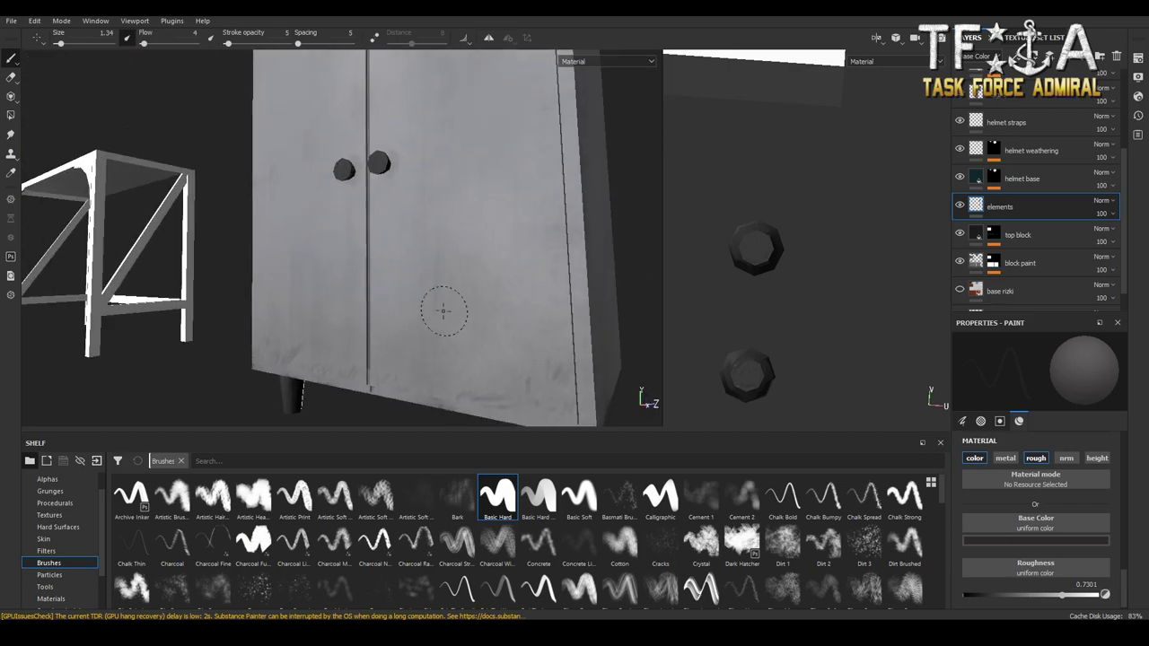
drag(67, 42, 54, 42)
Move the elements layer directly above the helmet weathering layer
alt+drag(403, 164, 401, 285)
scroll(401, 285, up, 5)
drag(999, 206, 999, 145)
Letter USN in white on the front of both helmets with the Archive Inker brush at size 0.1, cleaning up with the eraser
click(1036, 541)
click(944, 503)
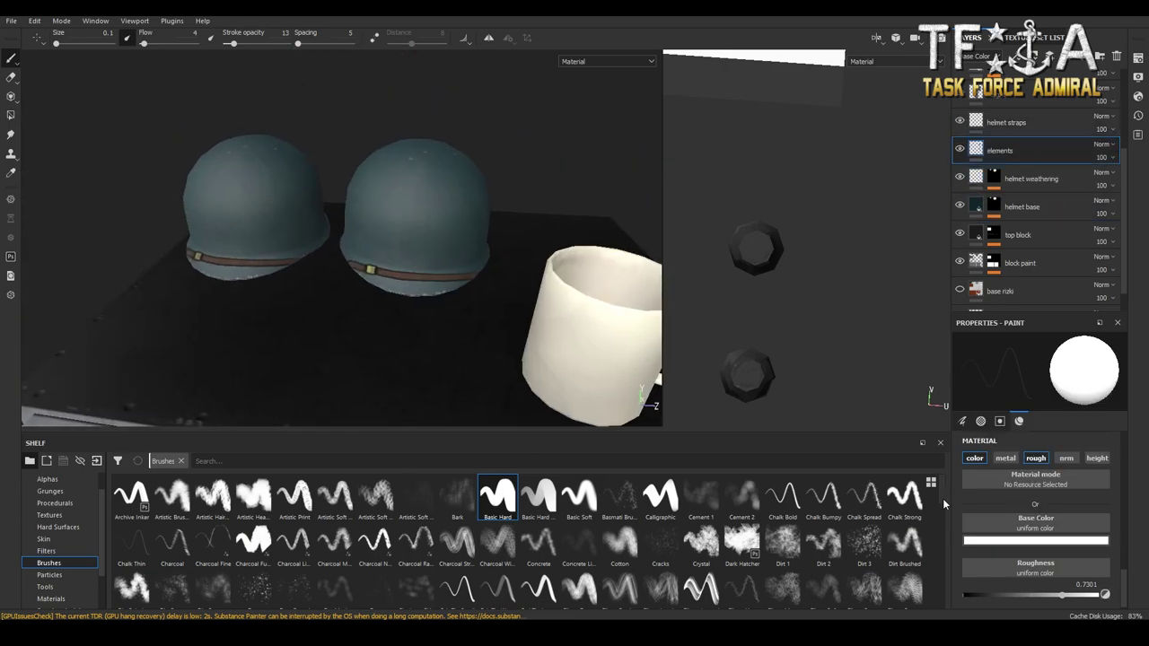
click(132, 496)
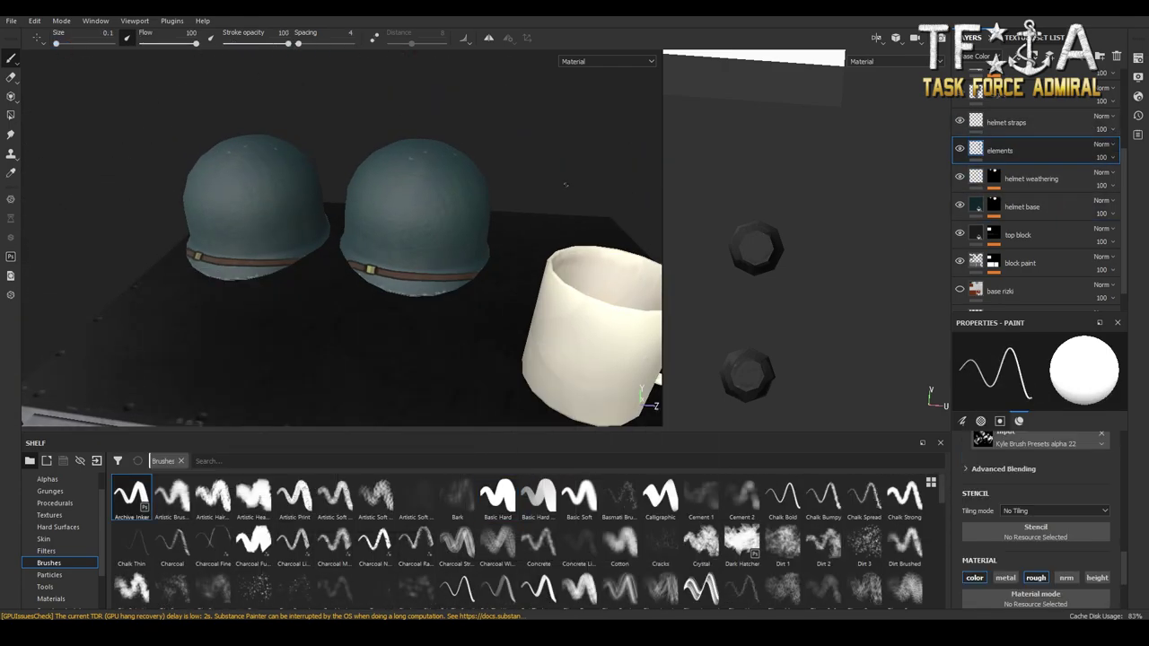
alt+drag(451, 168, 449, 216)
mouse_move(303, 306)
mouse_down()
mouse_move(329, 305)
mouse_move(334, 348)
mouse_up()
mouse_move(370, 352)
mouse_down()
mouse_move(380, 310)
mouse_move(391, 323)
mouse_up()
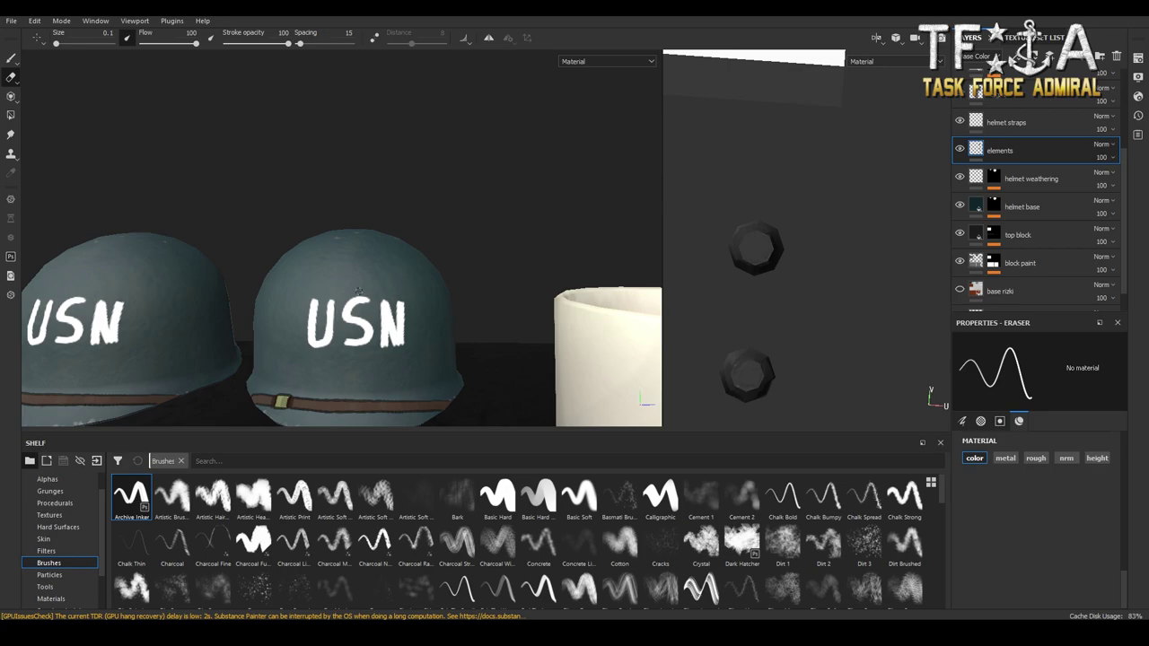
alt+drag(370, 282, 592, 247)
Frame the small cabinet and show Fill layer 2 for the mug's WORLD'S BEST ADMIRAL lettering
click(1023, 37)
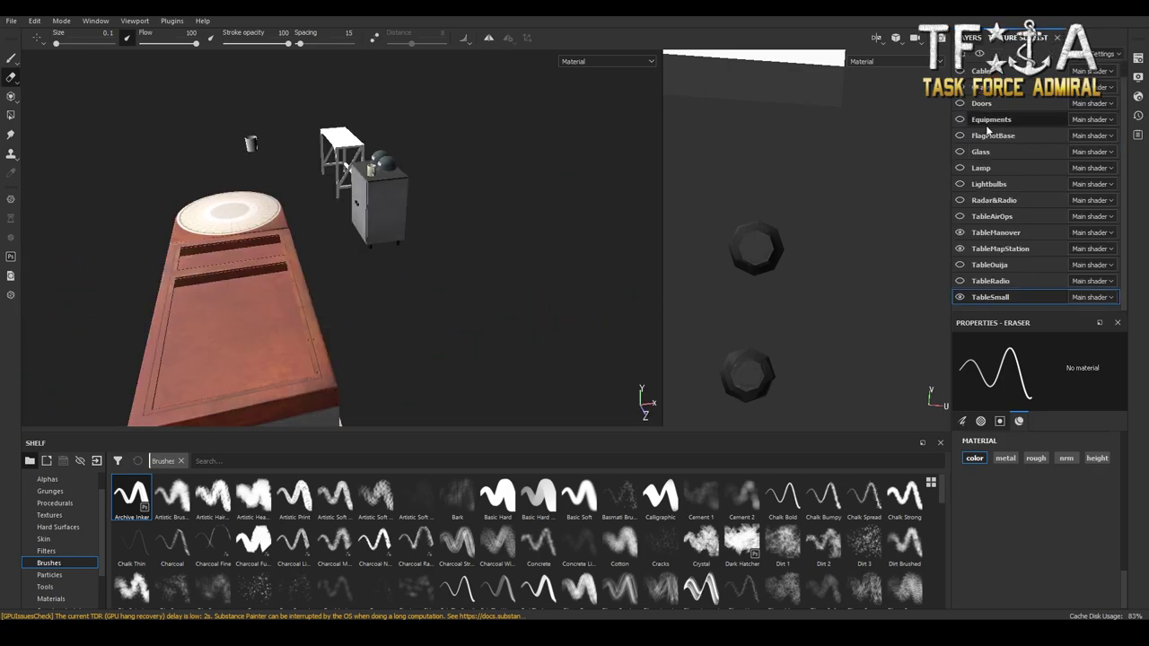
click(987, 122)
key(f)
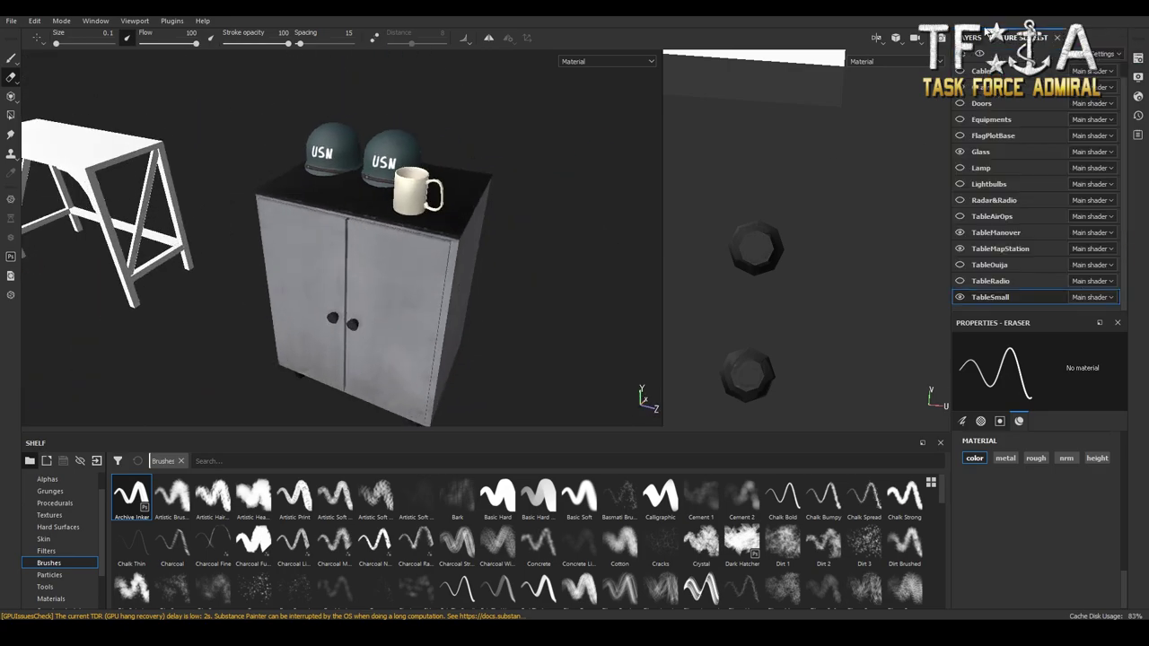
click(971, 38)
click(960, 140)
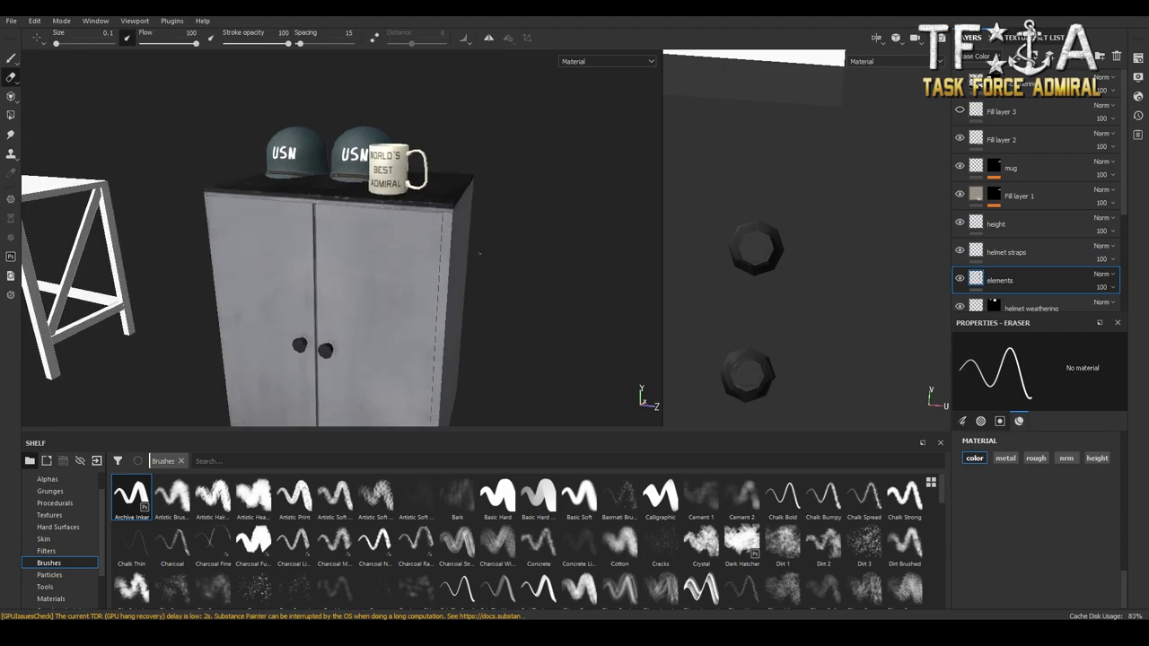
Inspect the cabinet, helmets and mug under the Soft 1LowContrast Front environment and in the Base Color channel, ending in Material view
click(1136, 78)
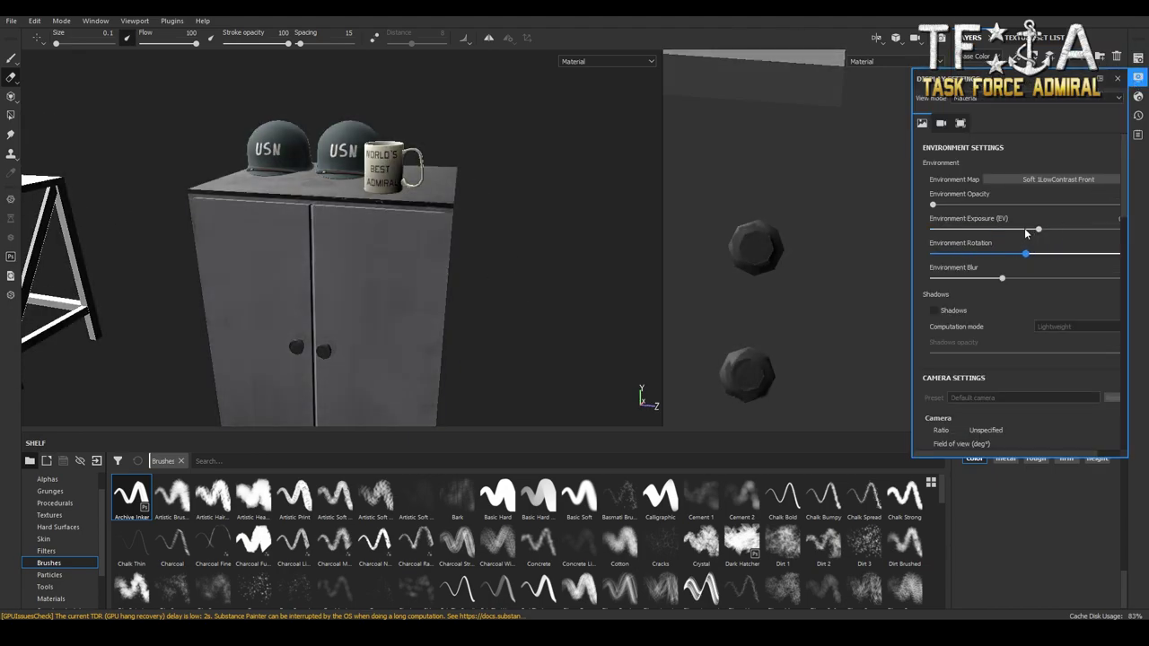
key(c)
key(c)
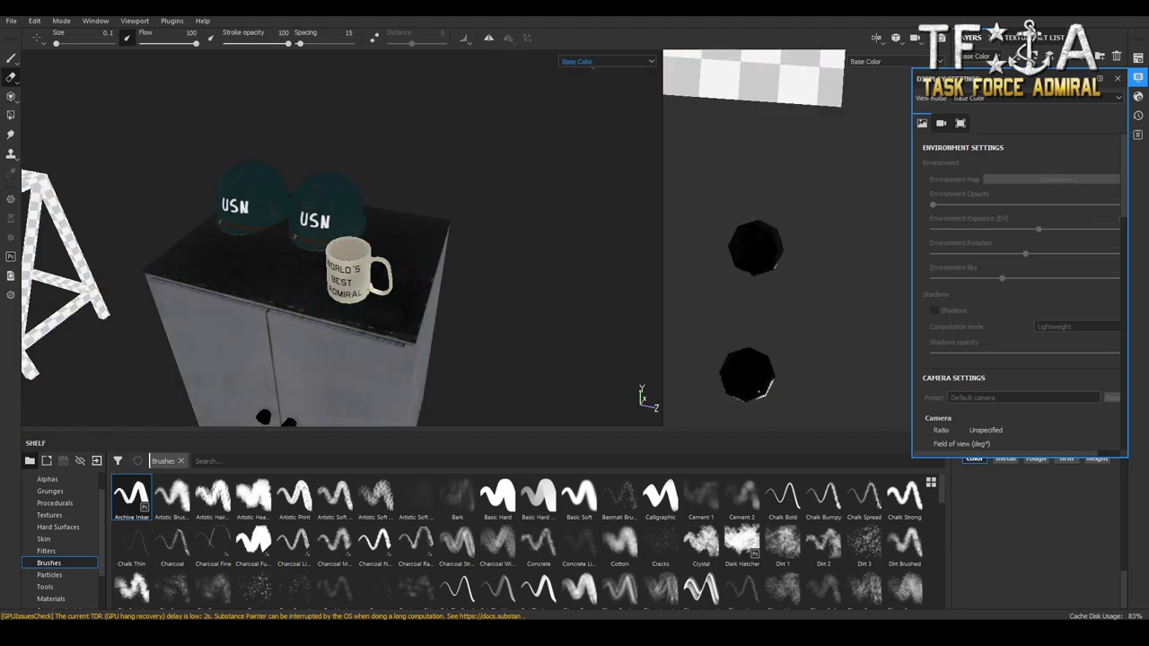
click(607, 61)
click(587, 124)
alt+drag(587, 124, 463, 225)
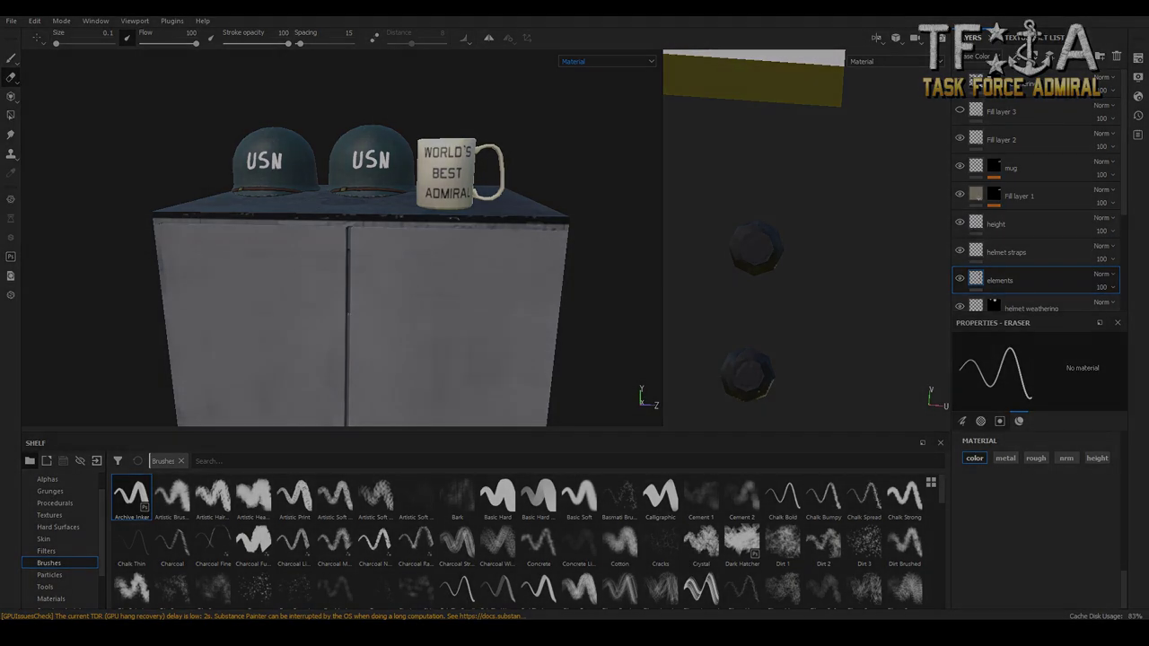